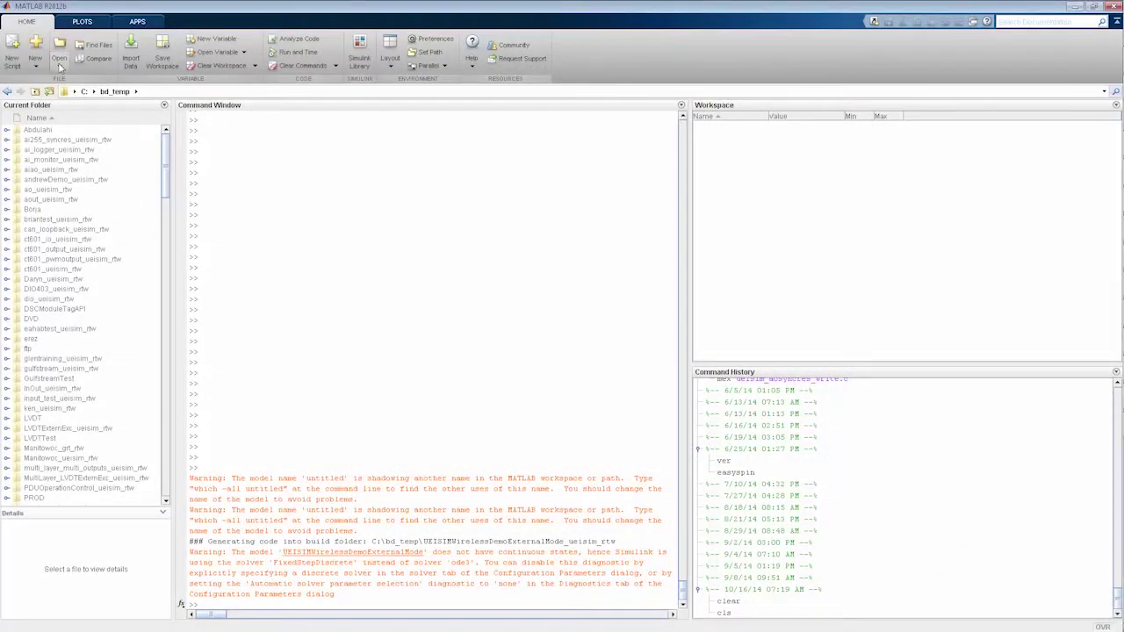
# Create a new blank Simulink model and enlarge its window
pyautogui.click(59, 67)
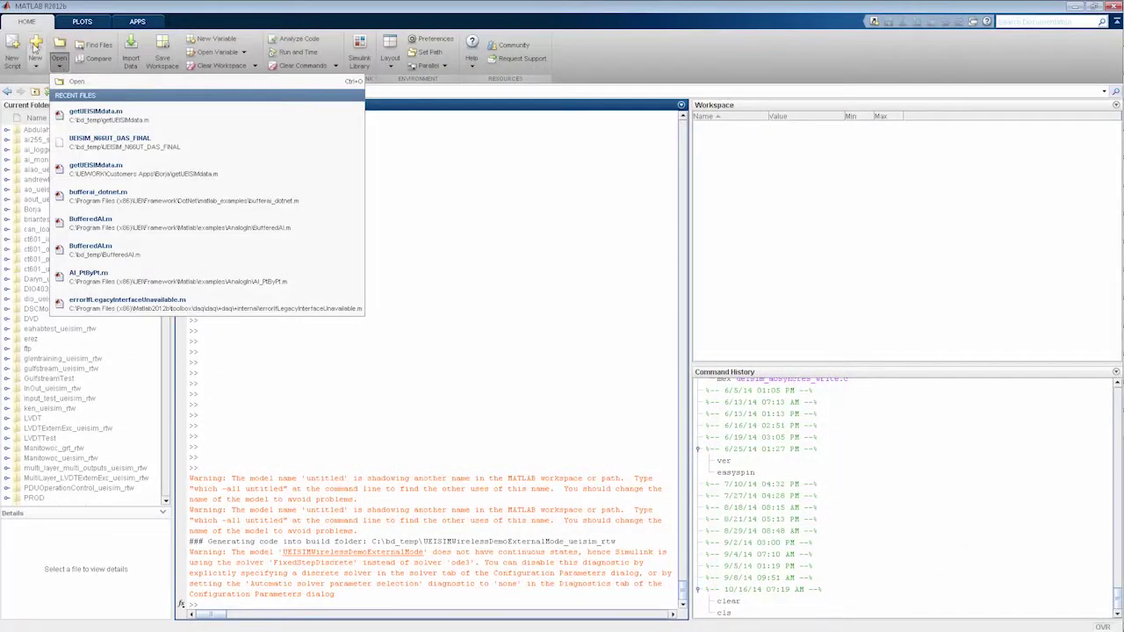
pyautogui.click(35, 71)
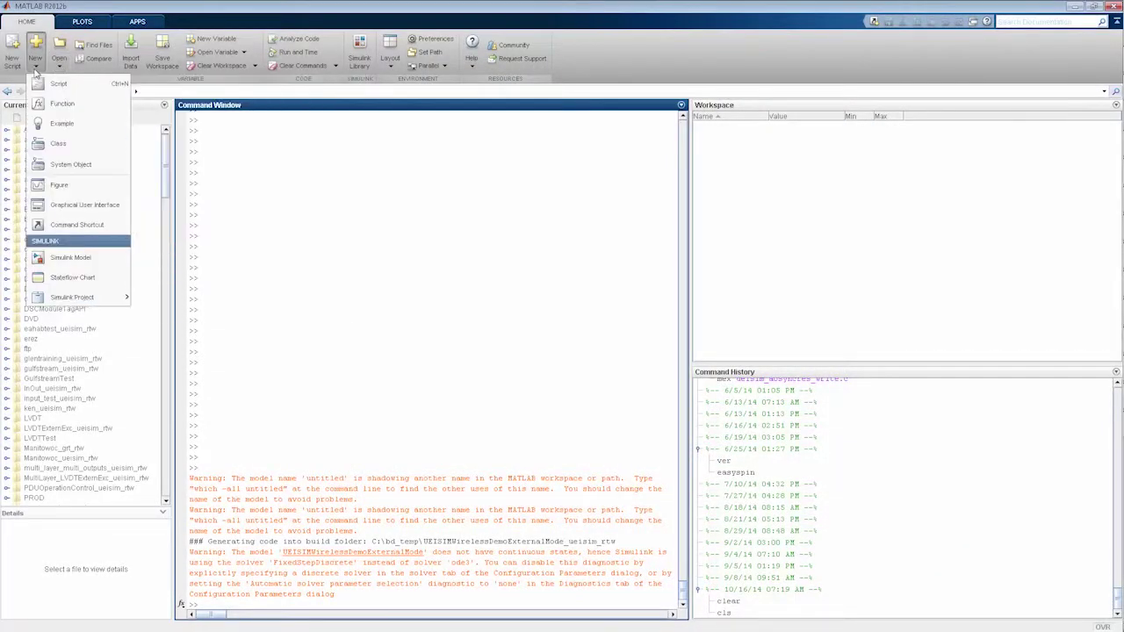
pyautogui.click(70, 257)
pyautogui.moveTo(858, 406); pyautogui.dragTo(1026, 577)
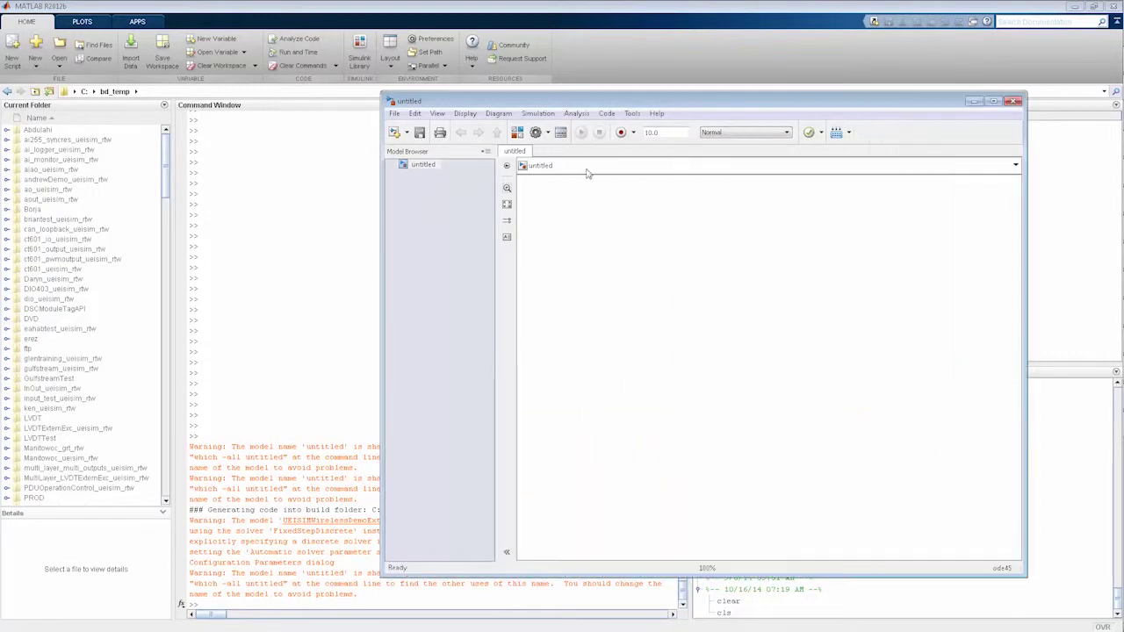
# Open the Library Browser on the UEISim Library, arranged in front of the untitled model
pyautogui.click(364, 51)
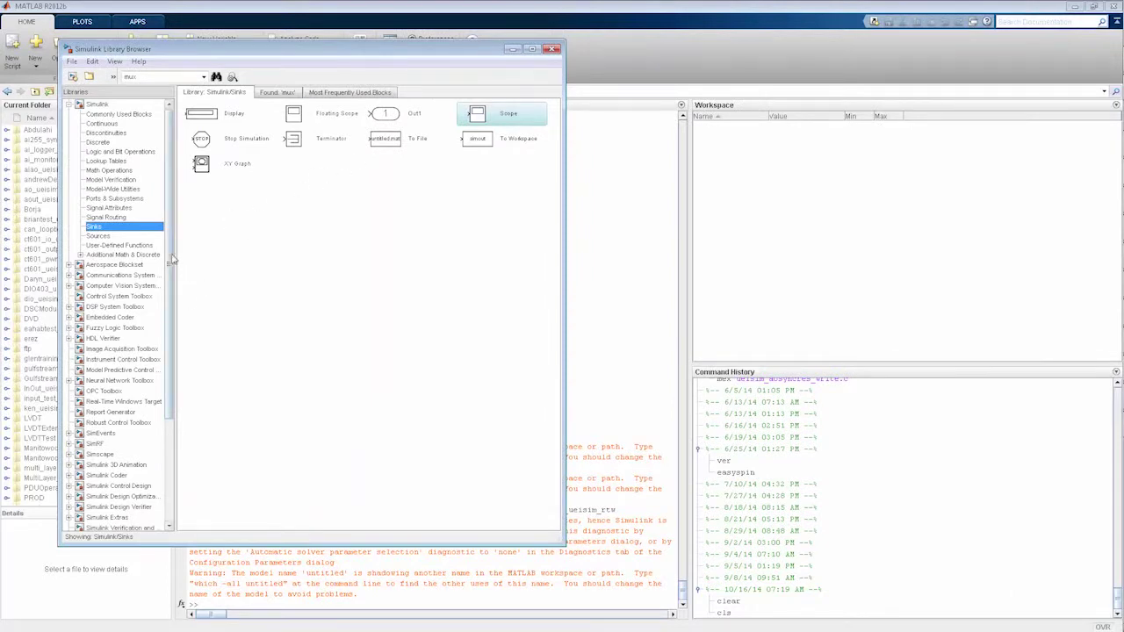
pyautogui.scroll(-4, 173, 258)
pyautogui.click(106, 429)
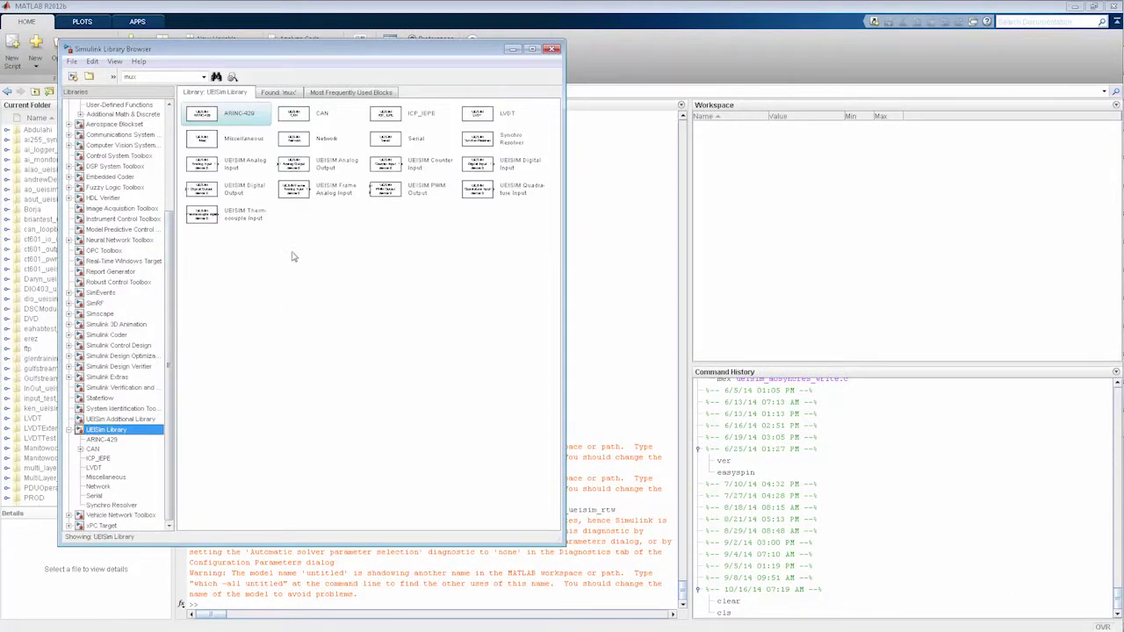
pyautogui.click(1105, 171)
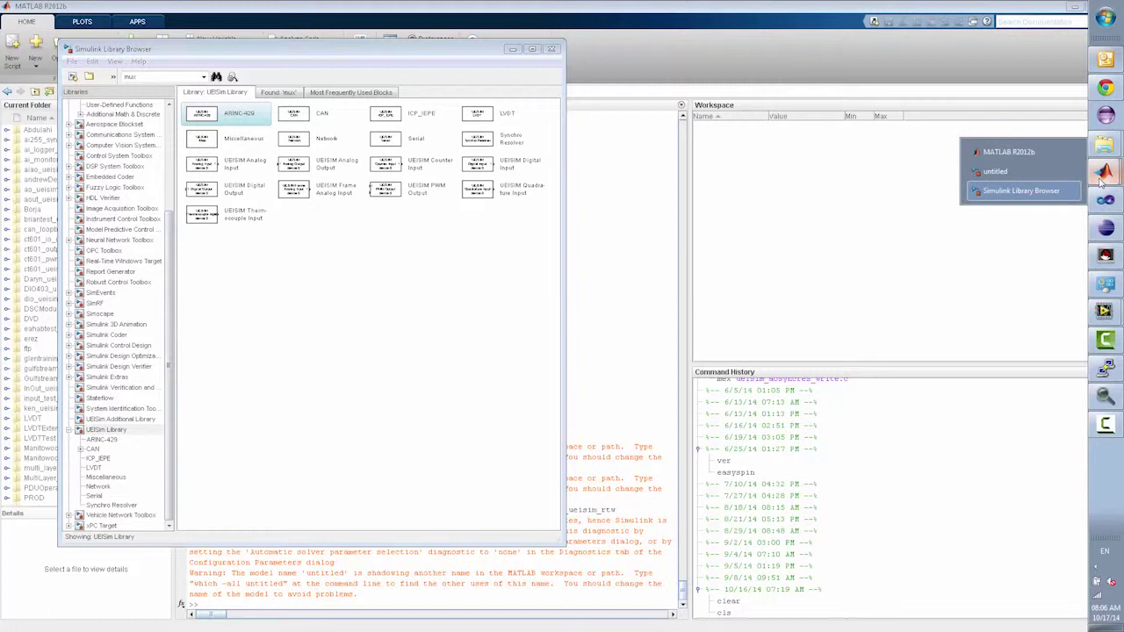
pyautogui.click(997, 172)
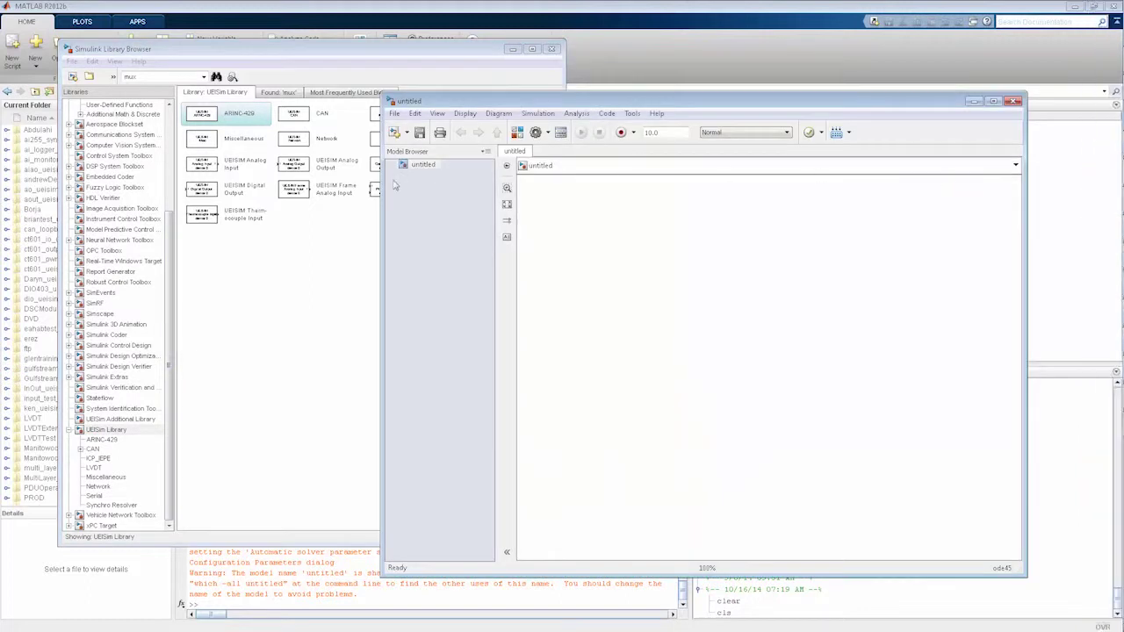
pyautogui.click(255, 297)
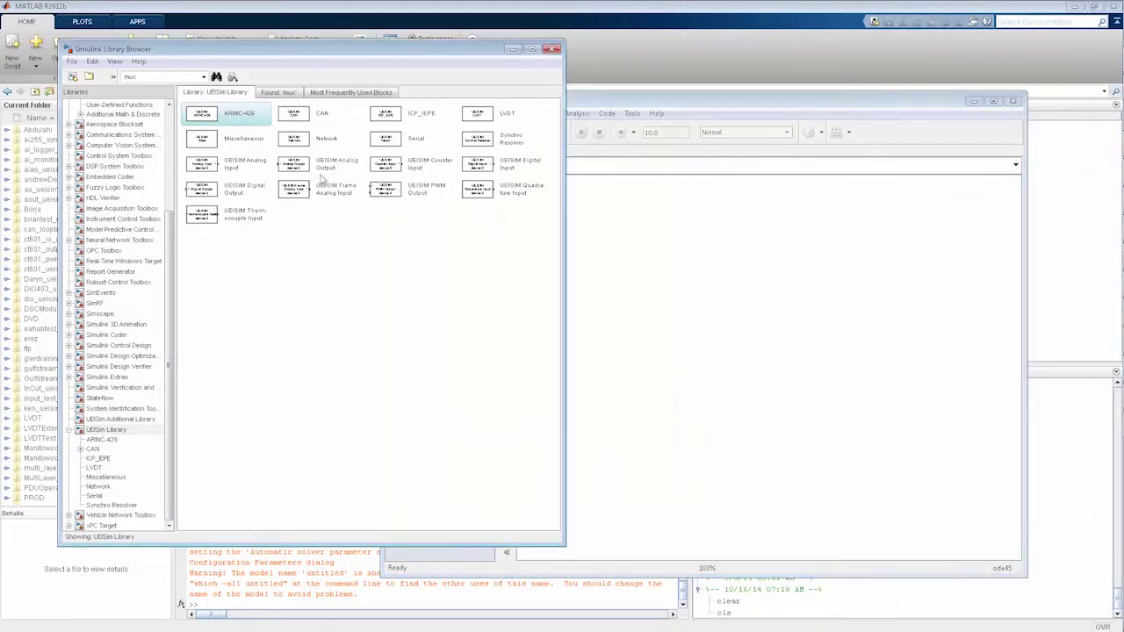
# Add a UEISIM Analog Output block and set its channel vector to [0 1 2 3]
pyautogui.moveTo(316, 168); pyautogui.dragTo(659, 248)
pyautogui.click(341, 253)
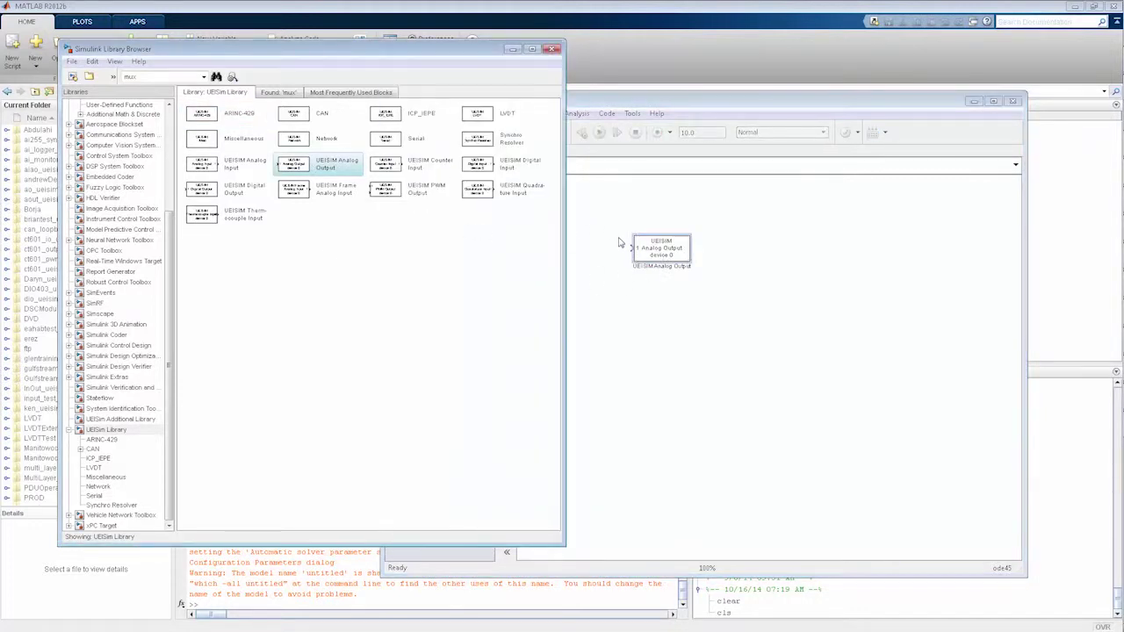
pyautogui.doubleClick(658, 250)
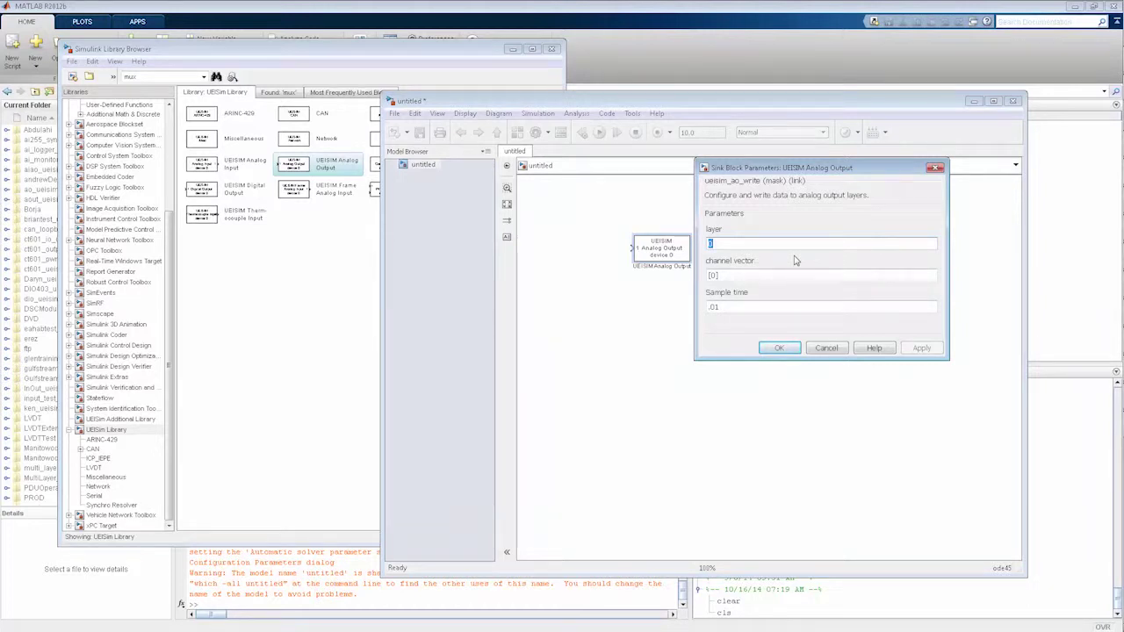
pyautogui.press('Tab')
pyautogui.write(',1')
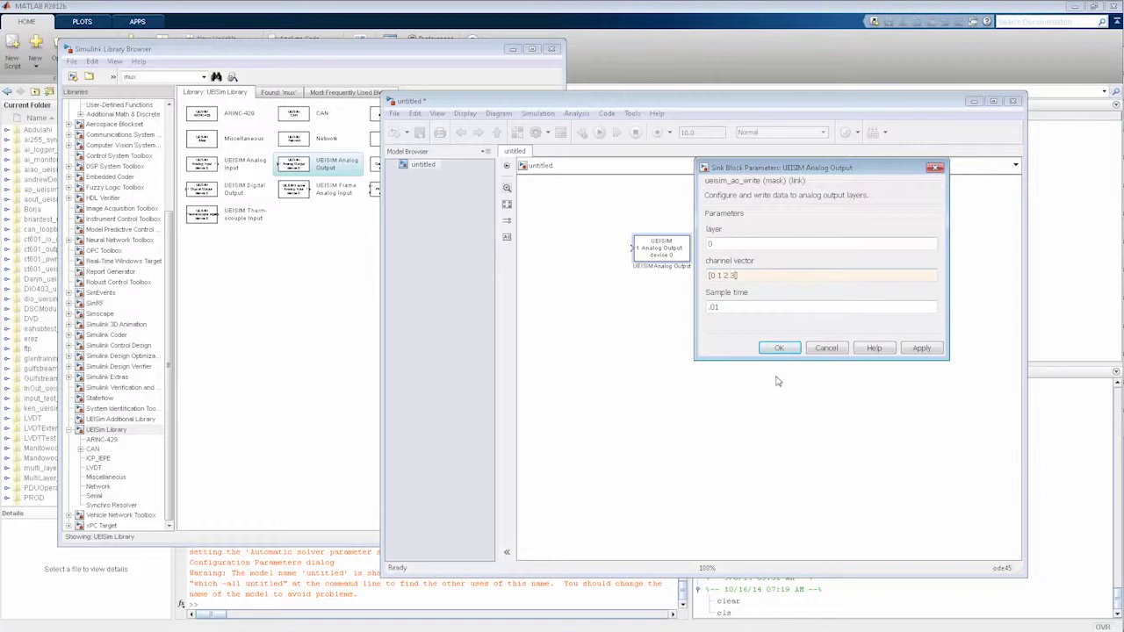
pyautogui.click(782, 349)
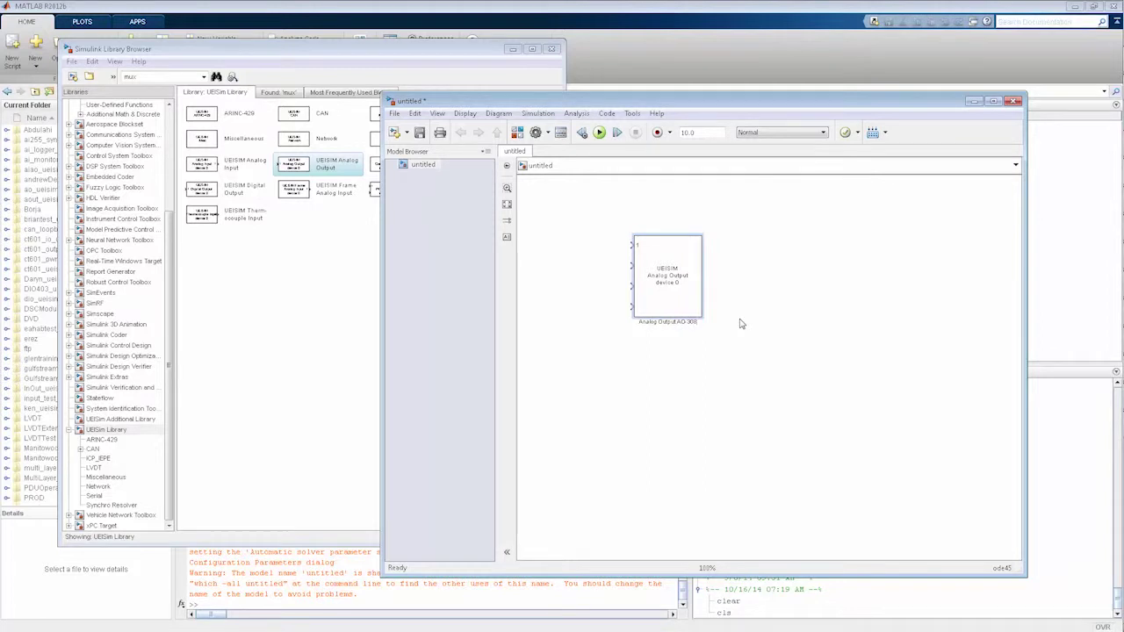
# Place a Simulink Sources Sine Wave block left of the output, named '1V-2Hz Sine Wave'
pyautogui.click(209, 339)
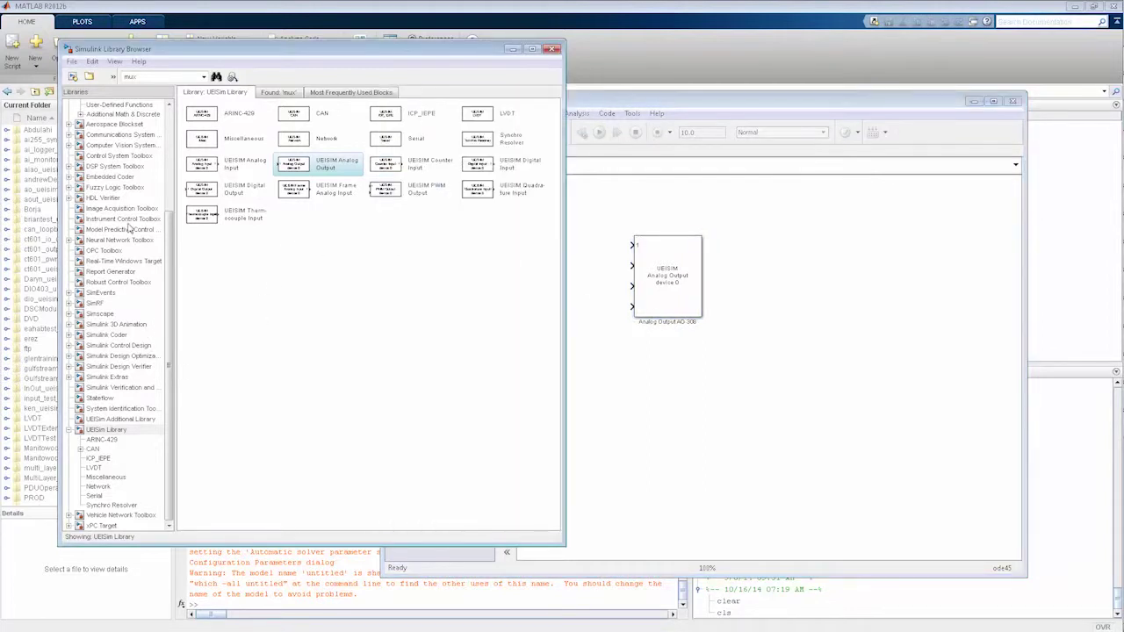
pyautogui.click(172, 139)
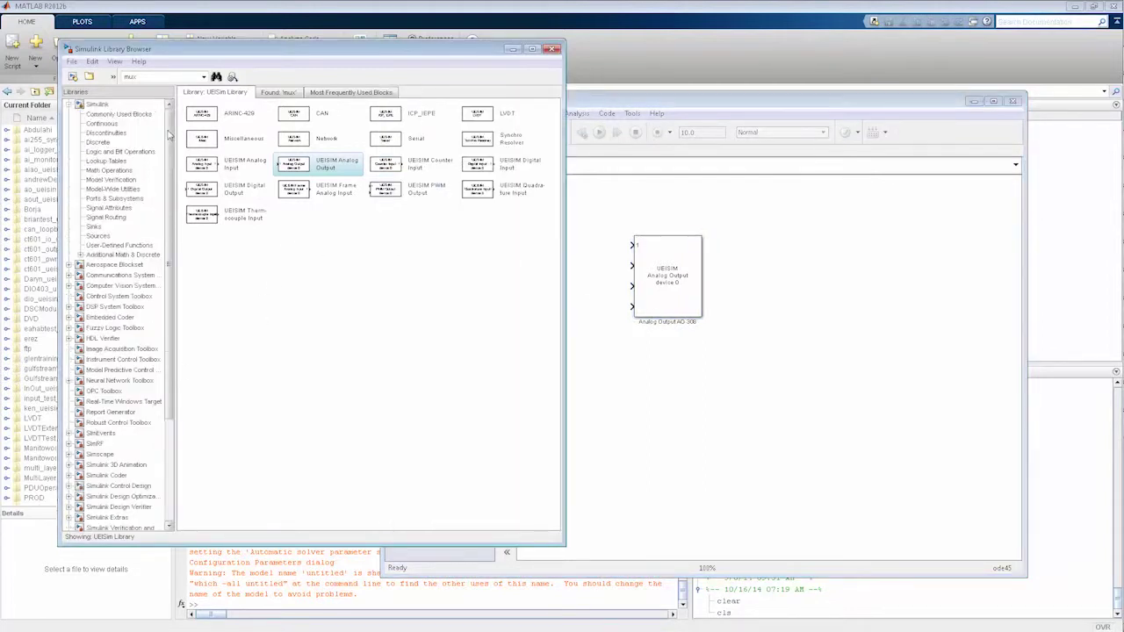
pyautogui.click(99, 236)
pyautogui.moveTo(204, 241); pyautogui.dragTo(606, 257)
pyautogui.press('BackSpace')
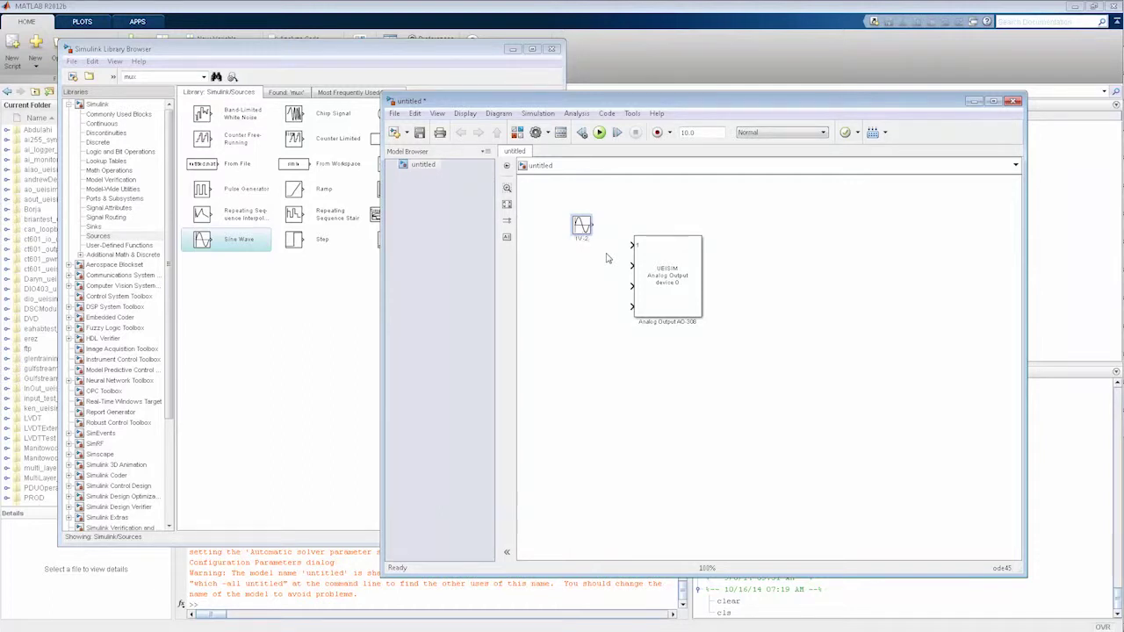
pyautogui.write('1V-2Hz Sine Wave')
pyautogui.click(578, 290)
# Set the sine block's frequency to 2
pyautogui.doubleClick(582, 225)
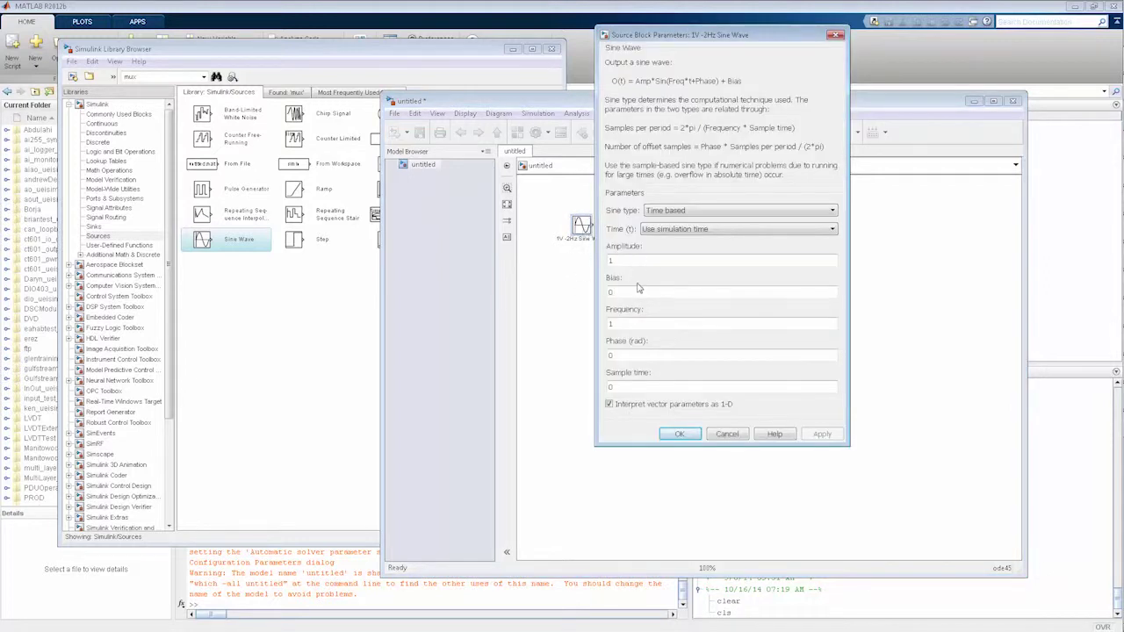
pyautogui.write('2')
pyautogui.click(679, 433)
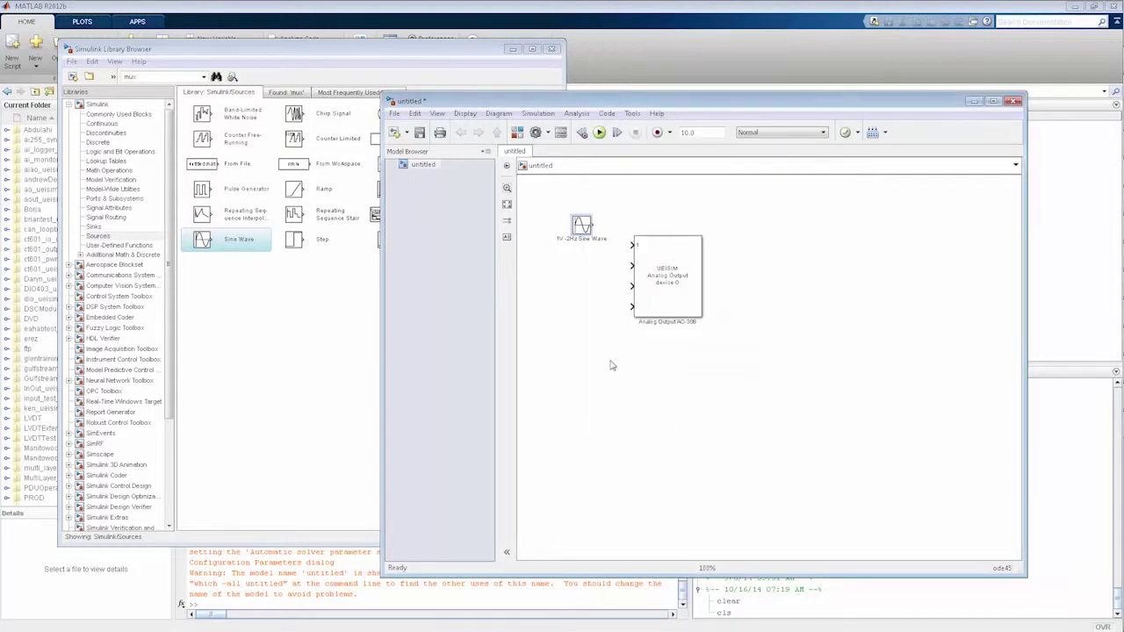
# Wire the 1V, 2V and 3V sine sources to the Analog Output's inputs 1–3
pyautogui.keyDown('ctrl'); pyautogui.click(663, 265); pyautogui.keyUp('ctrl')
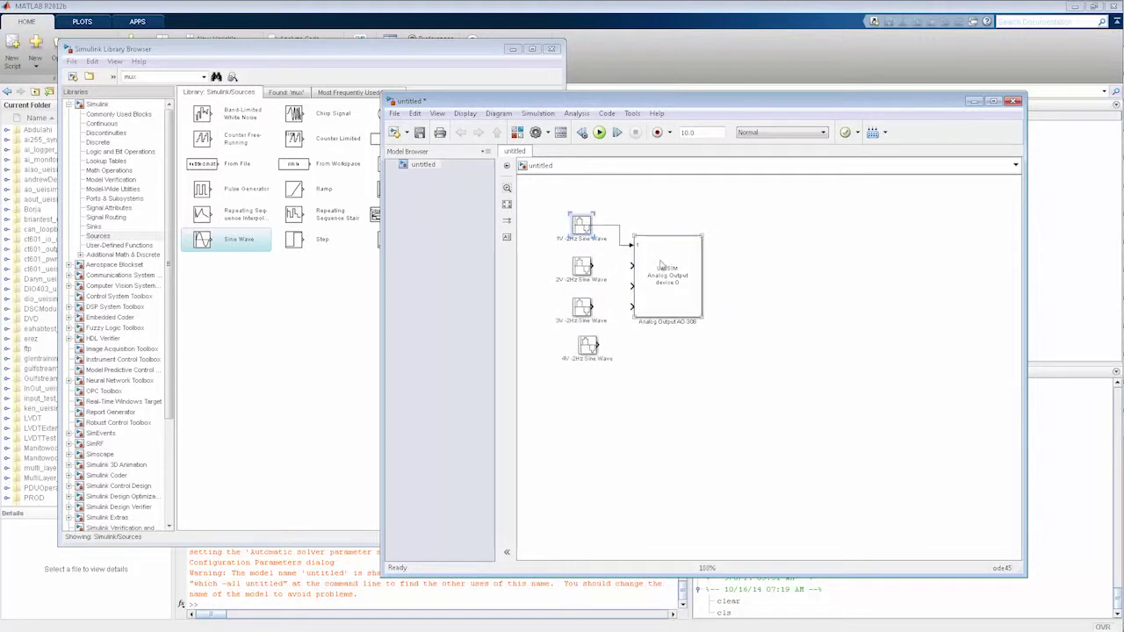
pyautogui.click(602, 281)
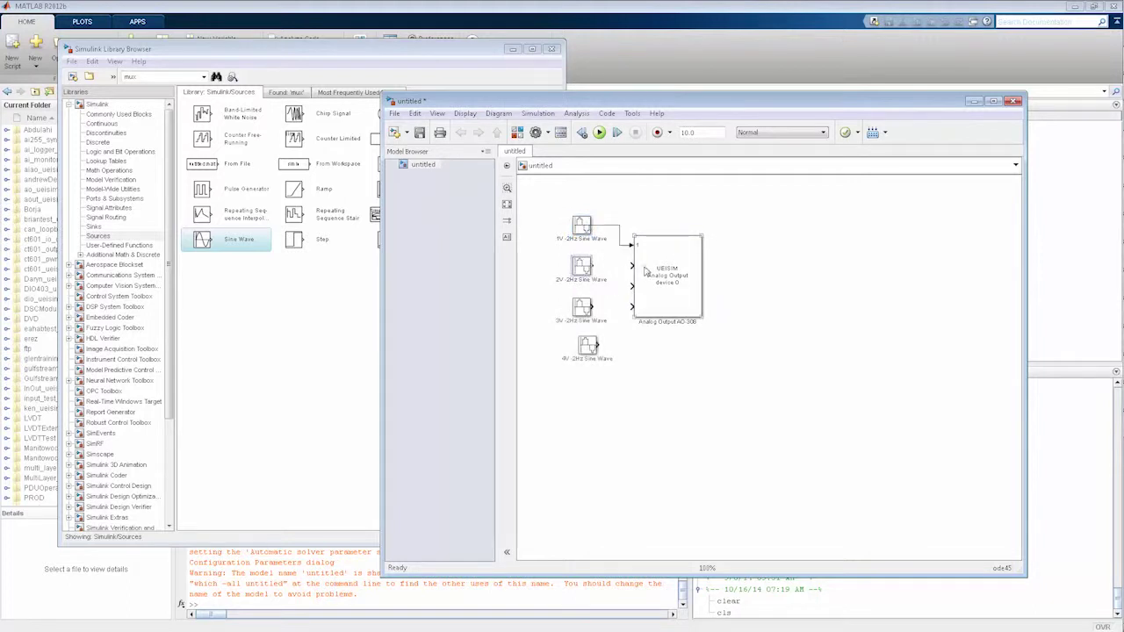
pyautogui.click(587, 272)
pyautogui.keyDown('ctrl'); pyautogui.click(685, 270); pyautogui.keyUp('ctrl')
pyautogui.click(587, 308)
pyautogui.keyDown('ctrl'); pyautogui.click(663, 292); pyautogui.keyUp('ctrl')
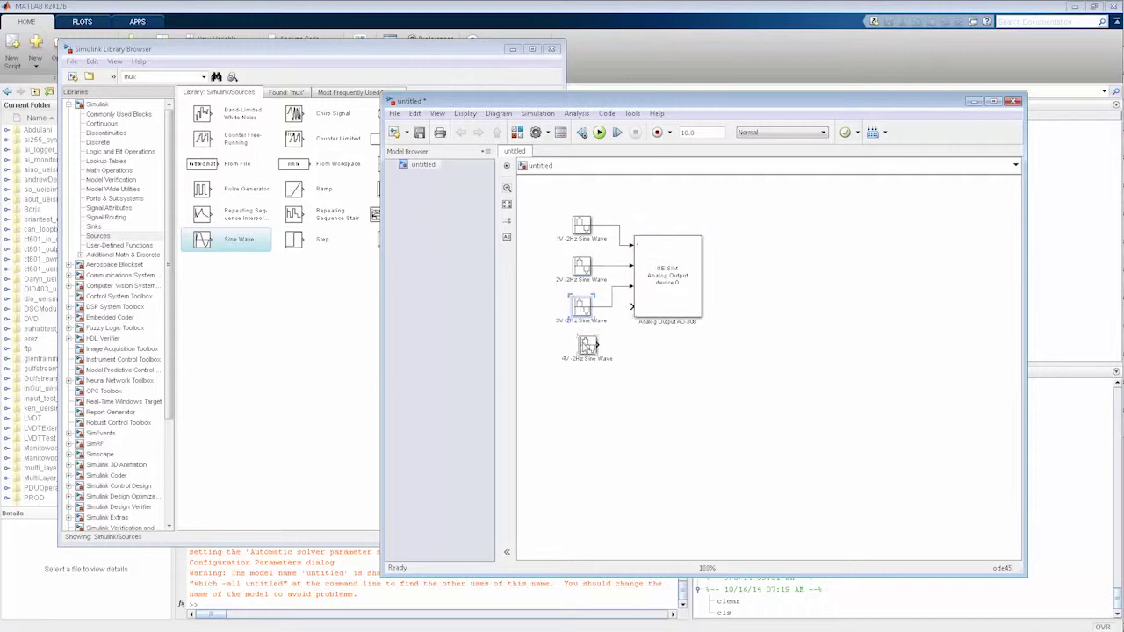
pyautogui.click(587, 345)
# Wire the 4V sine to the fourth input and align it with the other sine blocks
pyautogui.keyDown('ctrl'); pyautogui.click(661, 302); pyautogui.keyUp('ctrl')
pyautogui.click(587, 345)
pyautogui.keyDown('ctrl'); pyautogui.click(665, 308); pyautogui.keyUp('ctrl')
pyautogui.moveTo(593, 350); pyautogui.dragTo(587, 346)
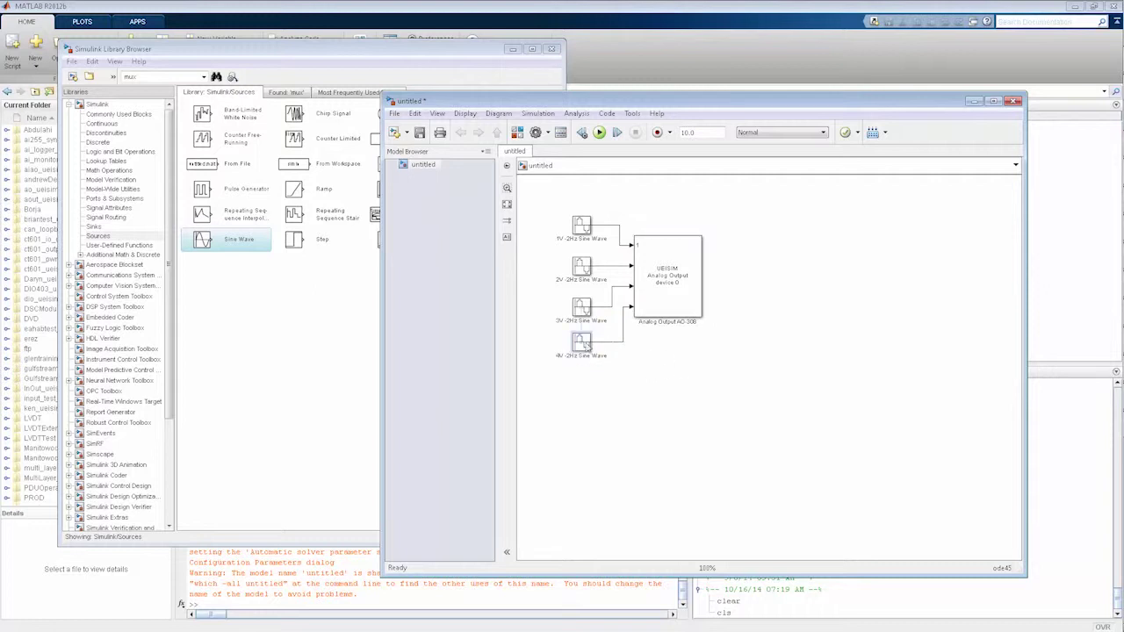
pyautogui.click(651, 349)
pyautogui.click(286, 308)
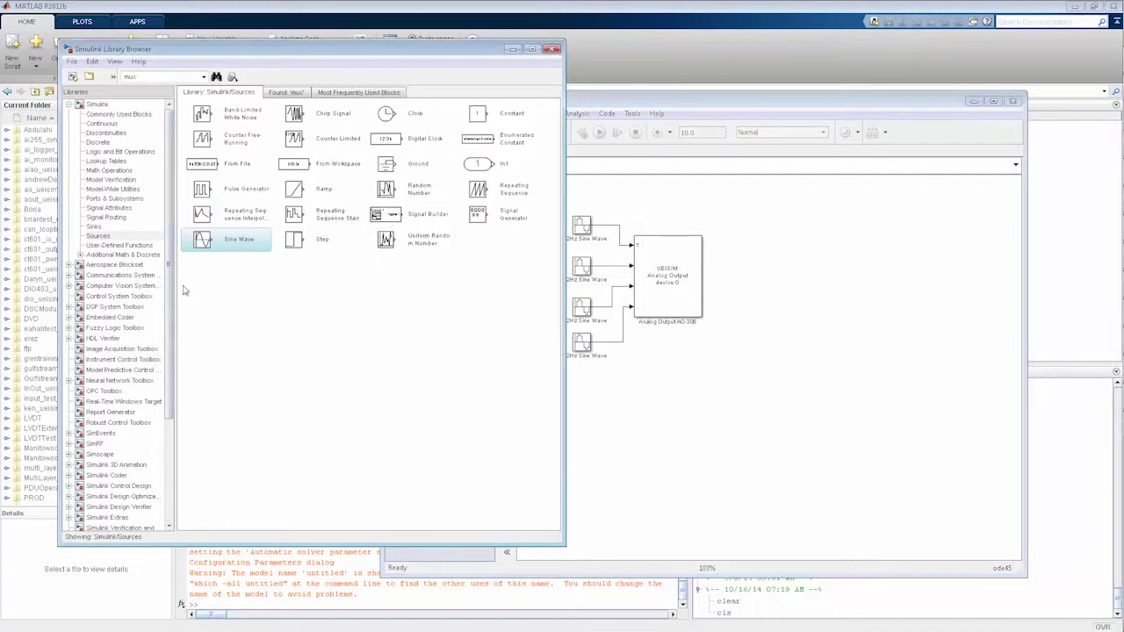
pyautogui.scroll(-4, 157, 370)
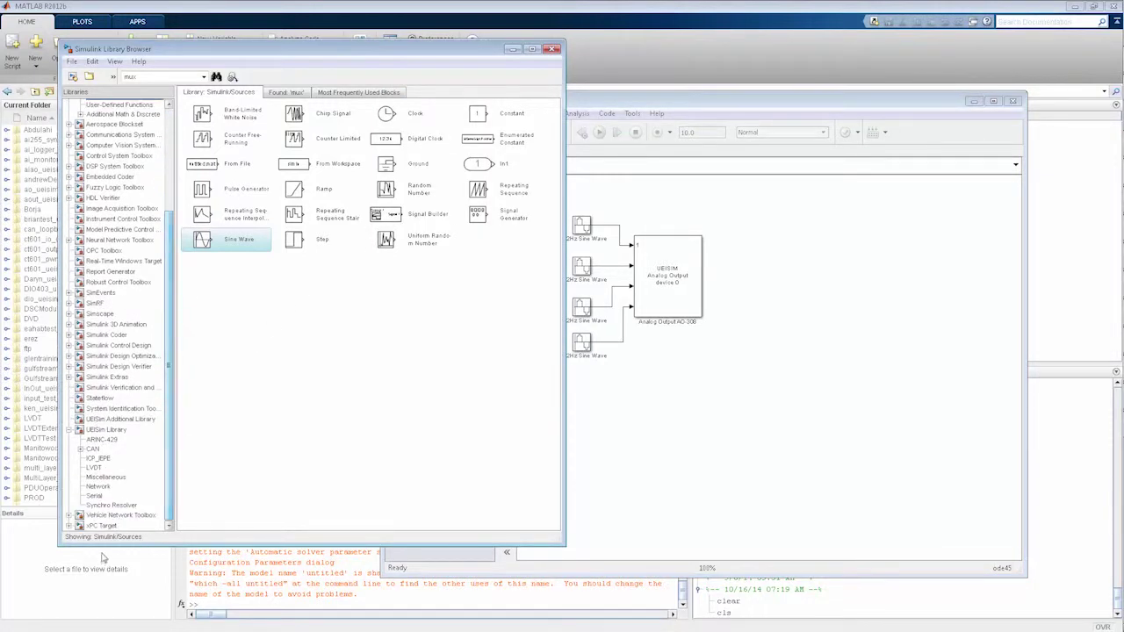
# Add a UEISIM Analog Input block with minimum and maximum ranges of -15 and 15
pyautogui.click(100, 430)
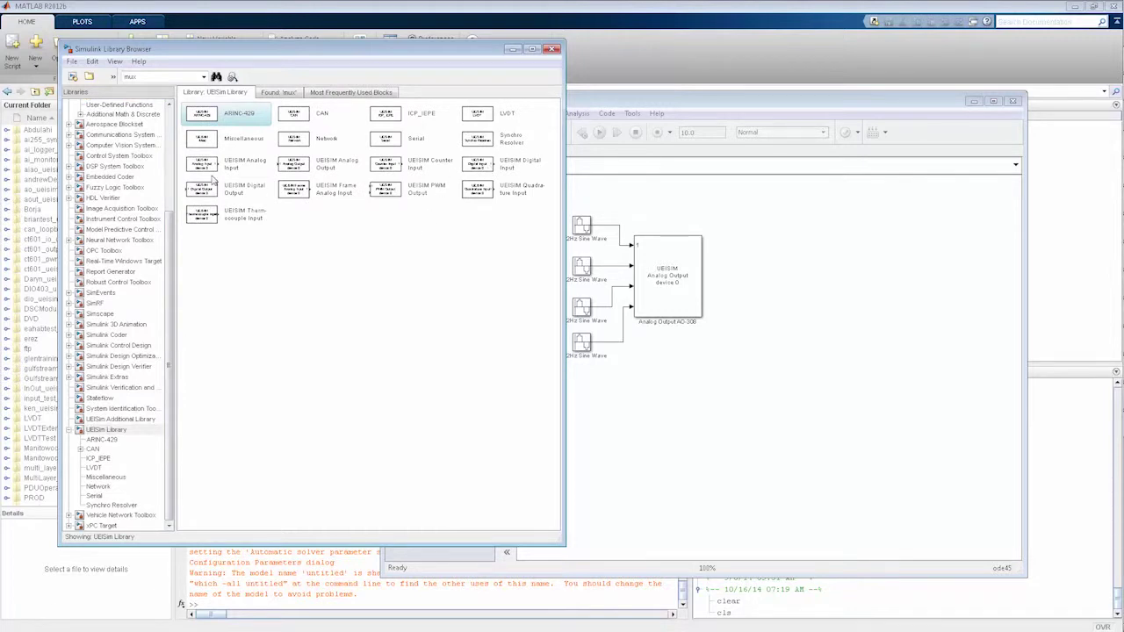
pyautogui.moveTo(211, 169); pyautogui.dragTo(807, 319)
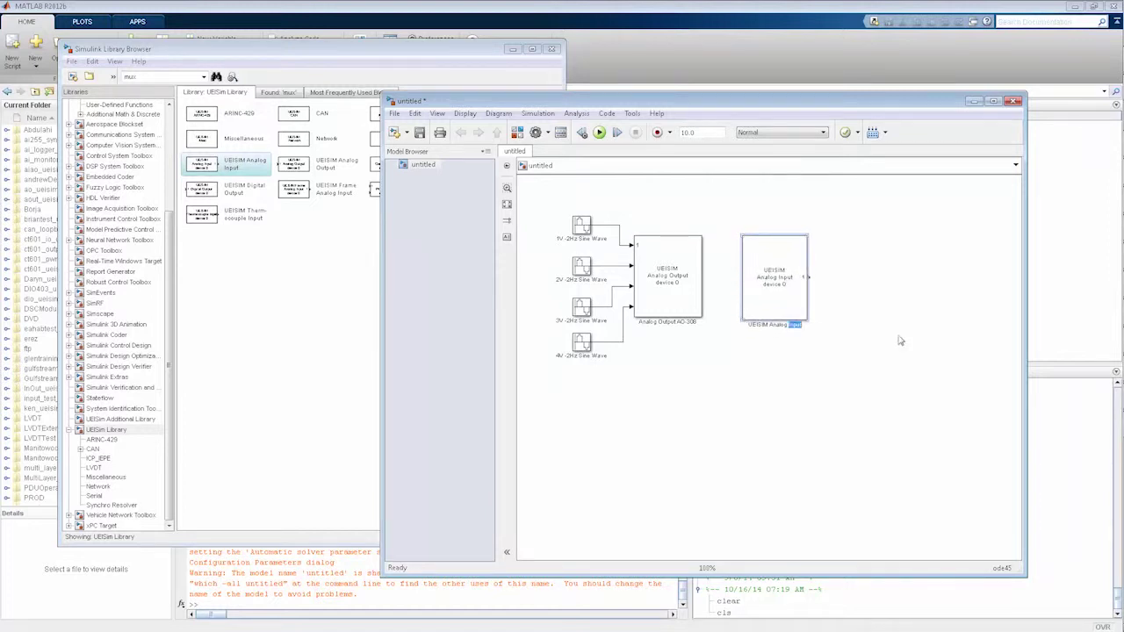
pyautogui.doubleClick(775, 279)
pyautogui.click(877, 263)
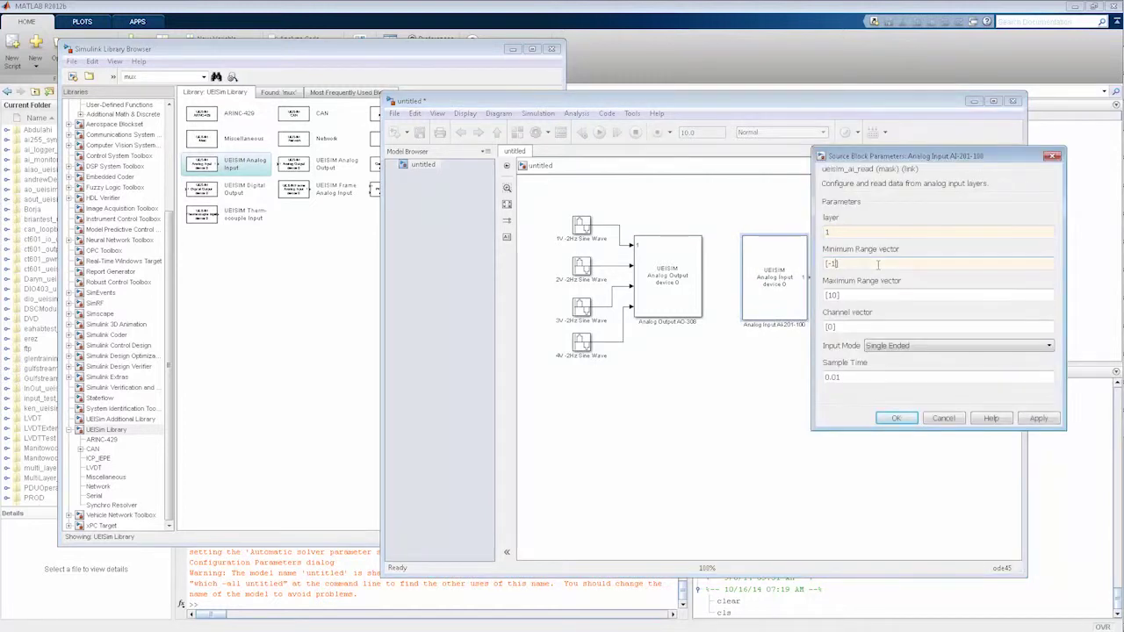
pyautogui.write('15 -15 -15')
pyautogui.doubleClick(831, 295)
pyautogui.write('15 15')
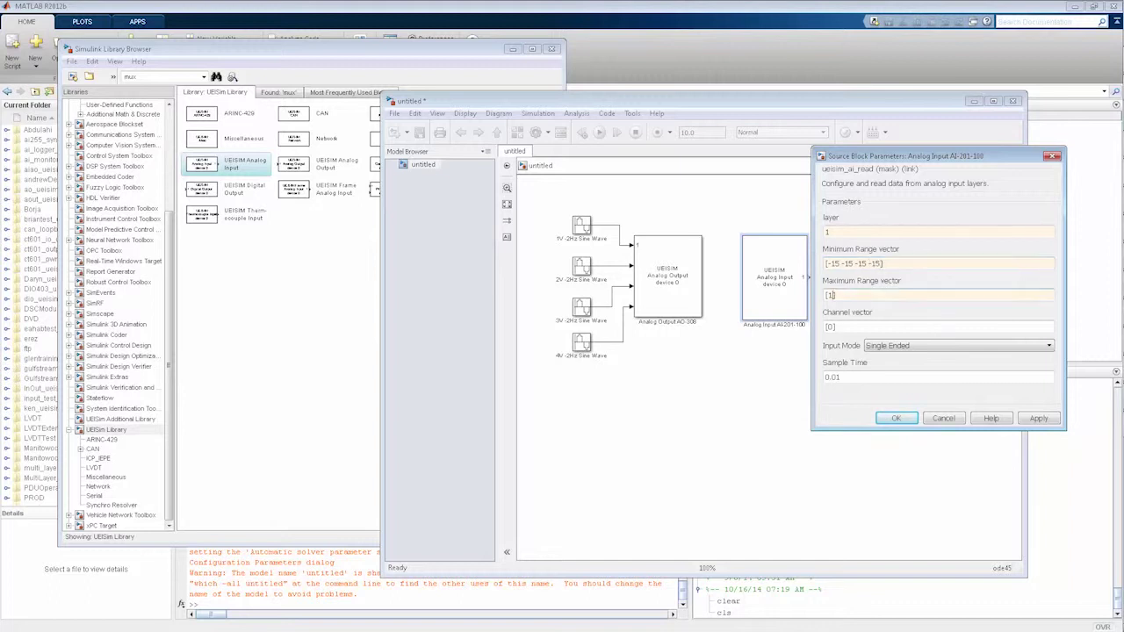
# Set the Analog Input to channels [0 1 2 3], Differential mode, 0.001 sample time
pyautogui.doubleClick(853, 325)
pyautogui.write('0 1 2 3')
pyautogui.click(958, 346)
pyautogui.click(887, 364)
pyautogui.doubleClick(856, 375)
pyautogui.write('0.001')
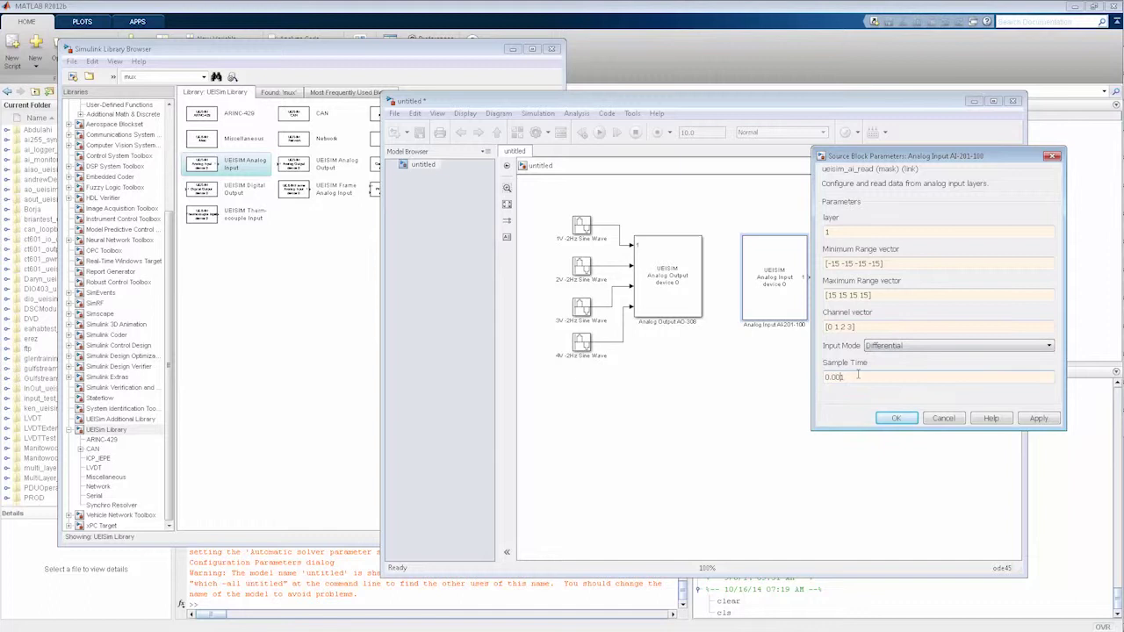
pyautogui.click(1038, 418)
pyautogui.click(896, 418)
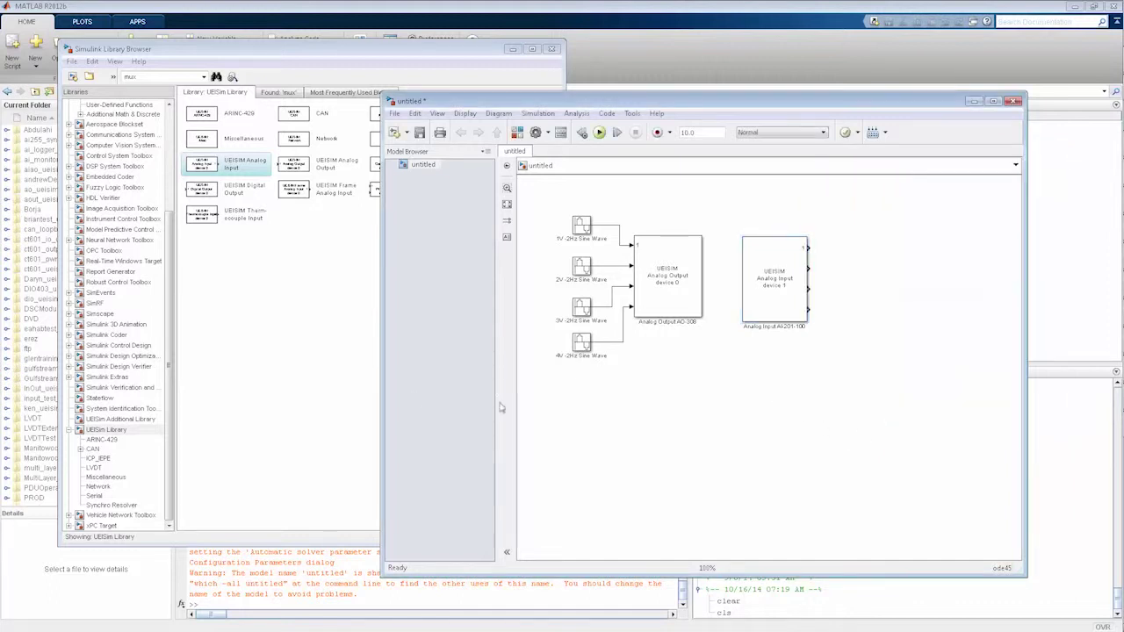
pyautogui.click(195, 331)
# Add a Mux block with 4 inputs right of the Analog Input and stretch it taller
pyautogui.doubleClick(159, 77)
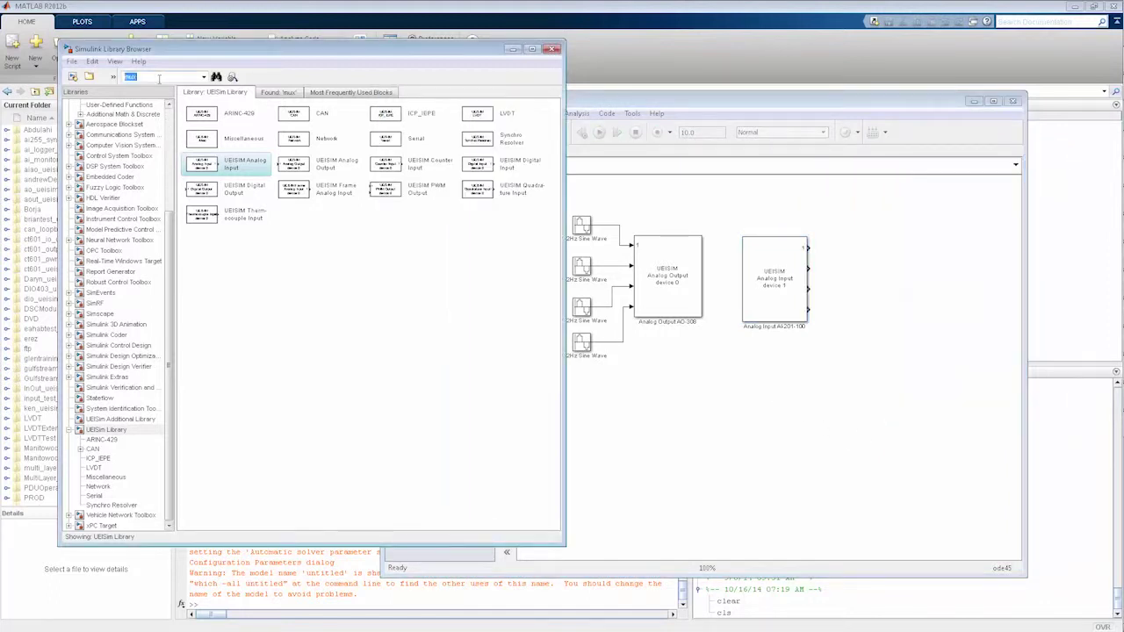
pyautogui.press('Return')
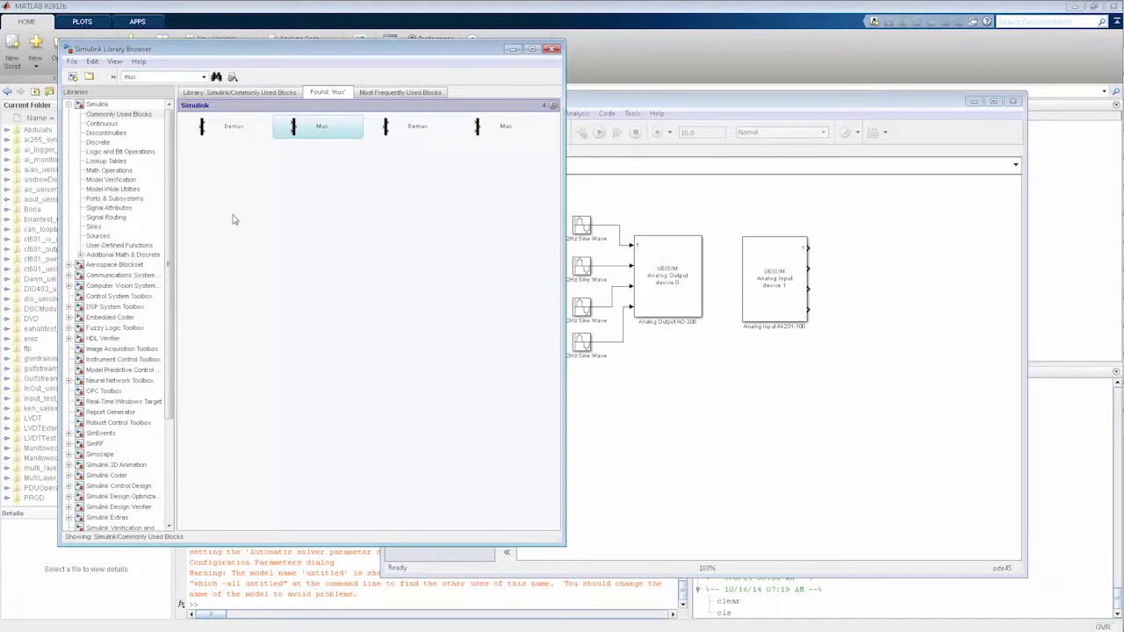
pyautogui.moveTo(290, 130); pyautogui.dragTo(846, 239)
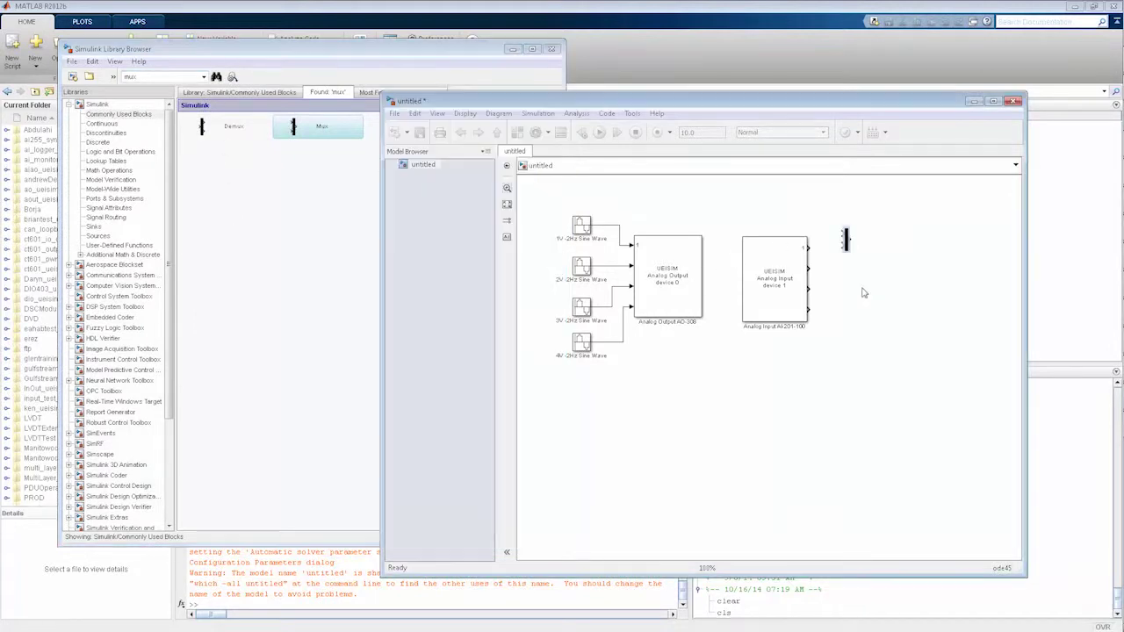
pyautogui.doubleClick(847, 240)
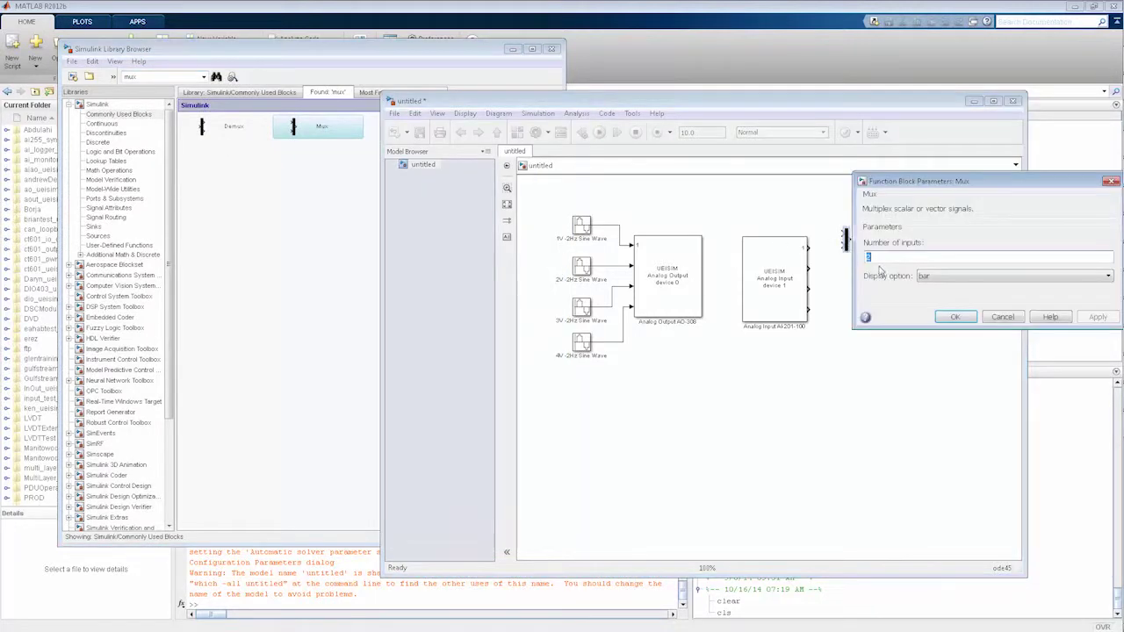
pyautogui.write('4')
pyautogui.click(936, 318)
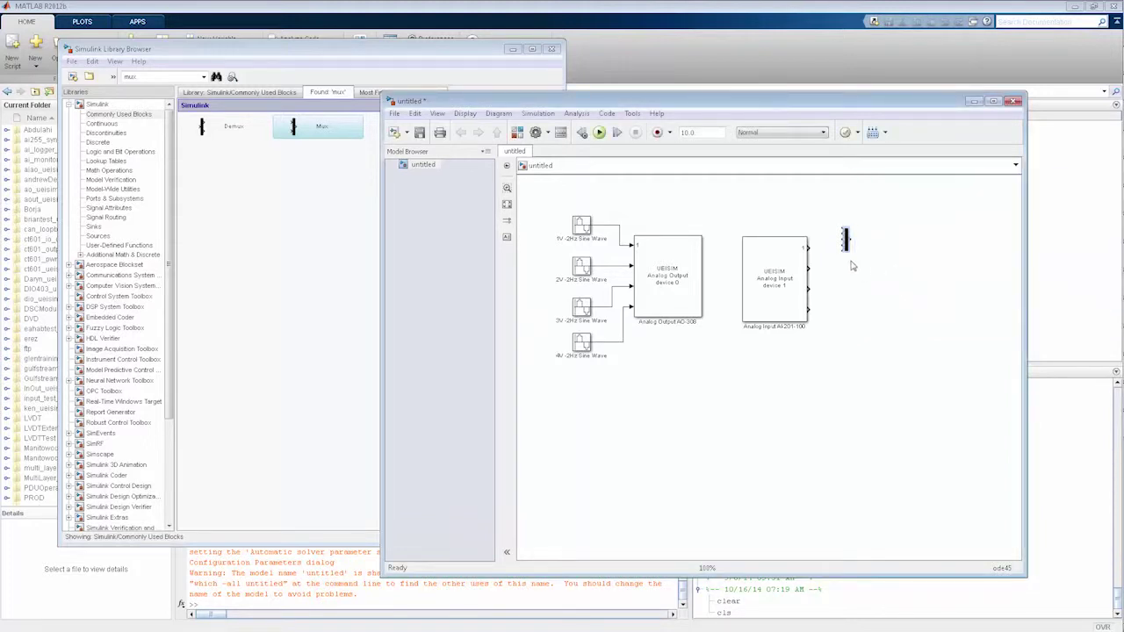
pyautogui.moveTo(851, 281); pyautogui.dragTo(851, 327)
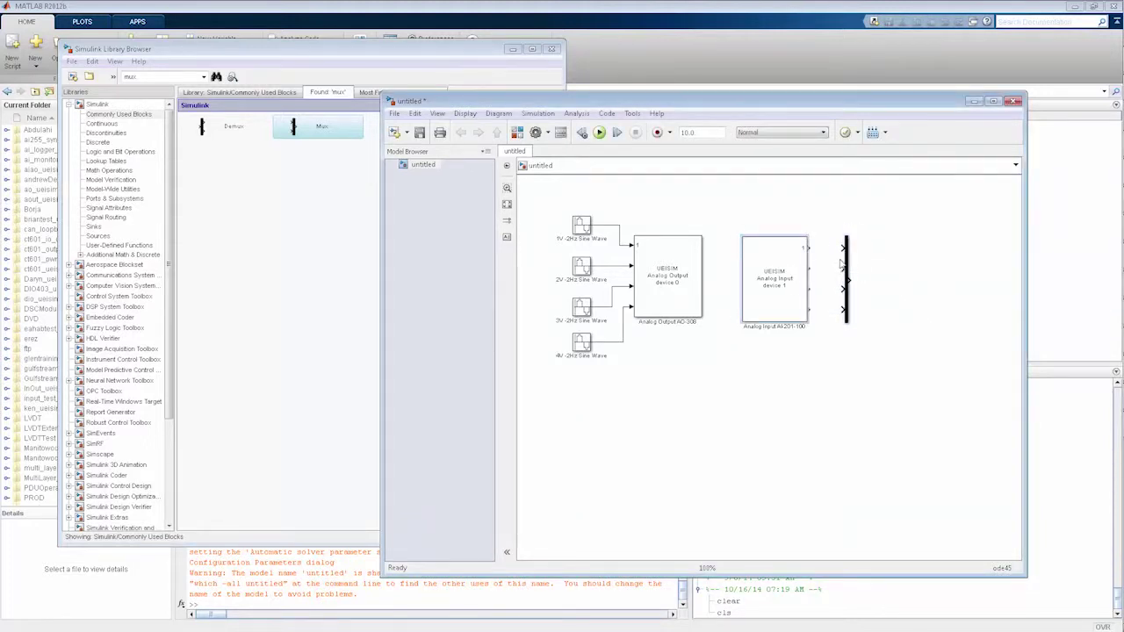
# Connect the Analog Input's four outputs to the Mux and place a Scope from Sinks after it
pyautogui.keyDown('ctrl'); pyautogui.click(845, 263); pyautogui.keyUp('ctrl')
pyautogui.click(769, 404)
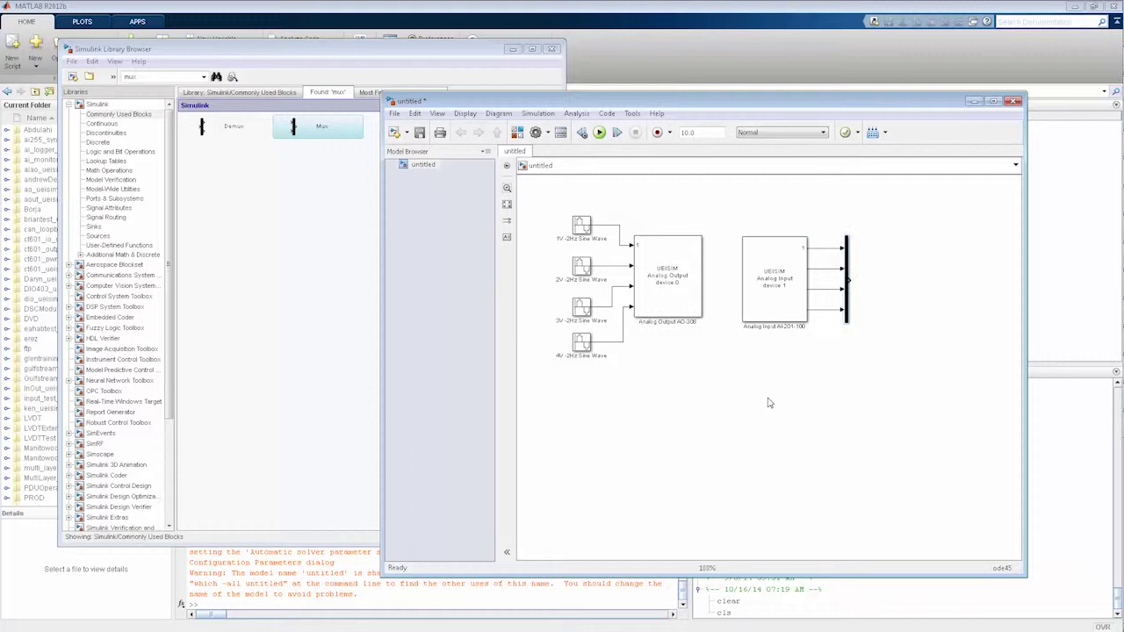
pyautogui.click(257, 341)
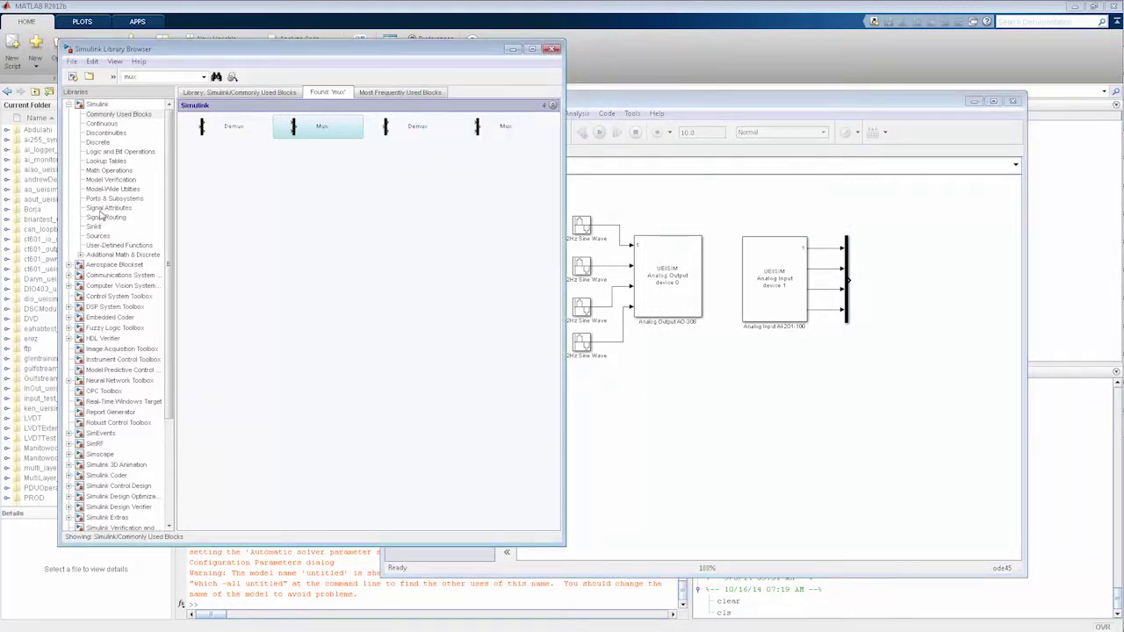
pyautogui.click(97, 235)
pyautogui.click(94, 226)
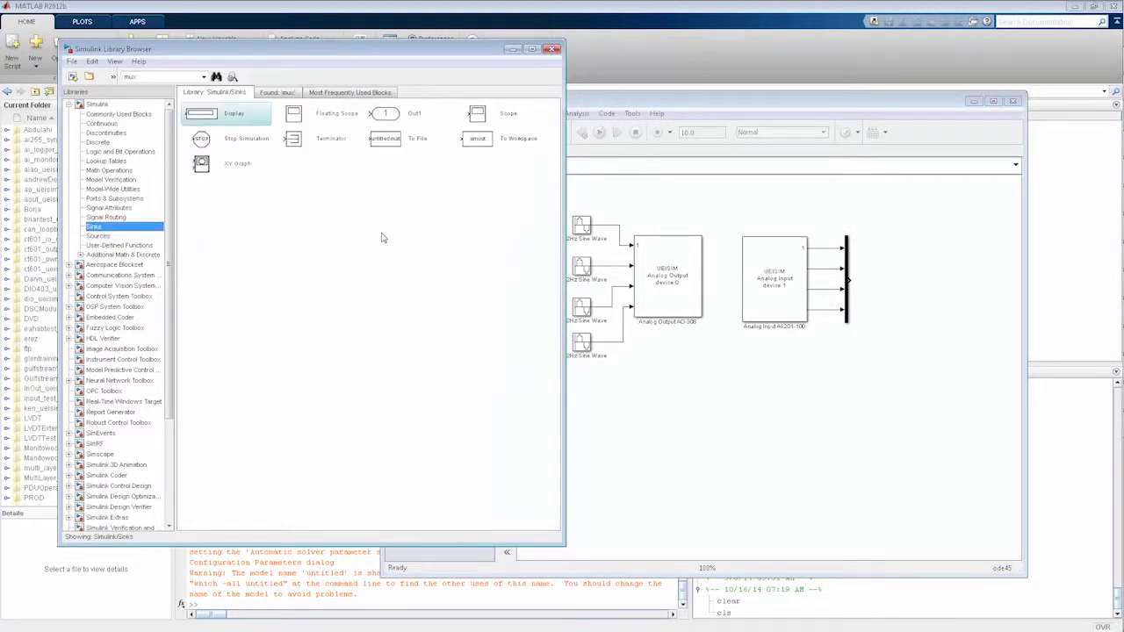
pyautogui.moveTo(477, 123); pyautogui.dragTo(897, 279)
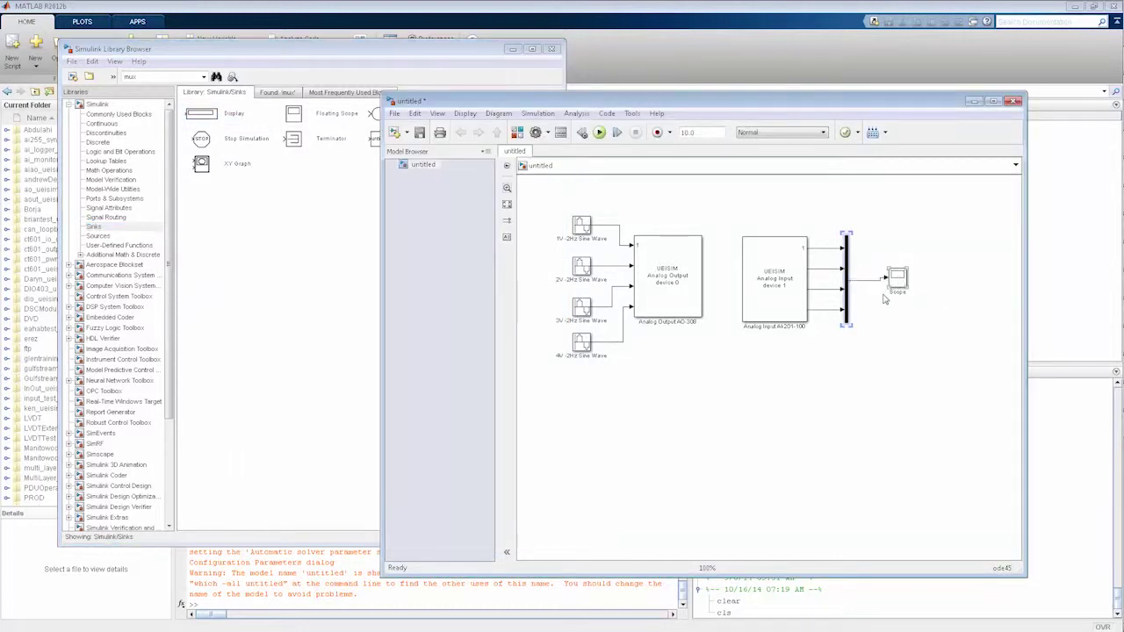
# Set a Fixed-step solver and the UEISim Real-Time Target as system target file
pyautogui.hotkey('ctrl', 'e')
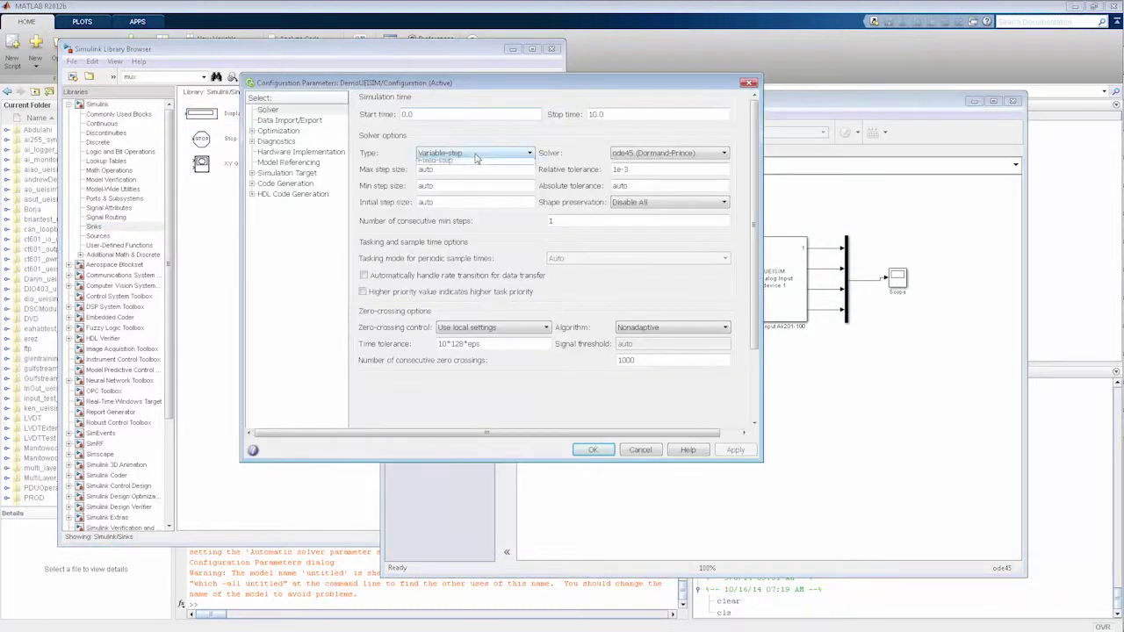
pyautogui.click(465, 153)
pyautogui.click(431, 173)
pyautogui.click(252, 173)
pyautogui.click(252, 204)
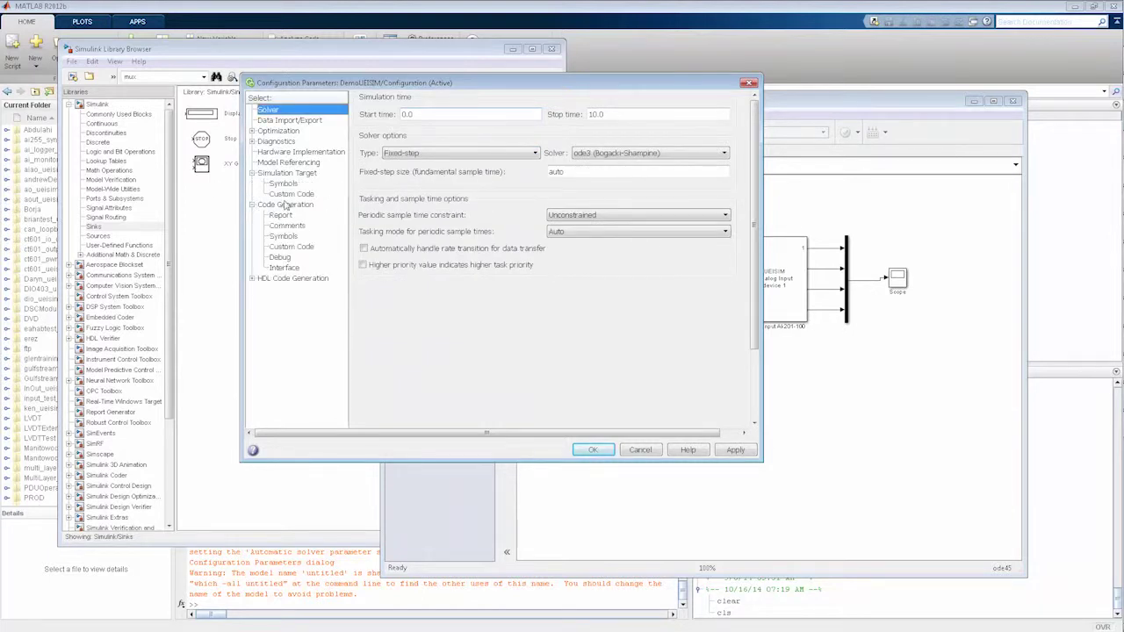
pyautogui.click(284, 205)
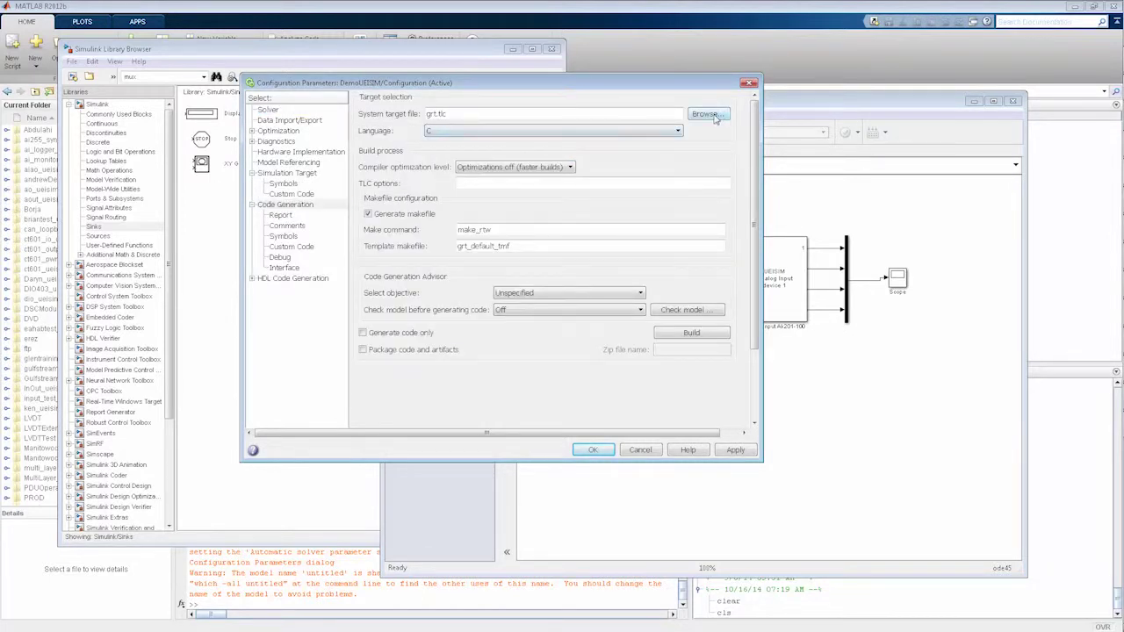
pyautogui.click(707, 113)
pyautogui.click(488, 340)
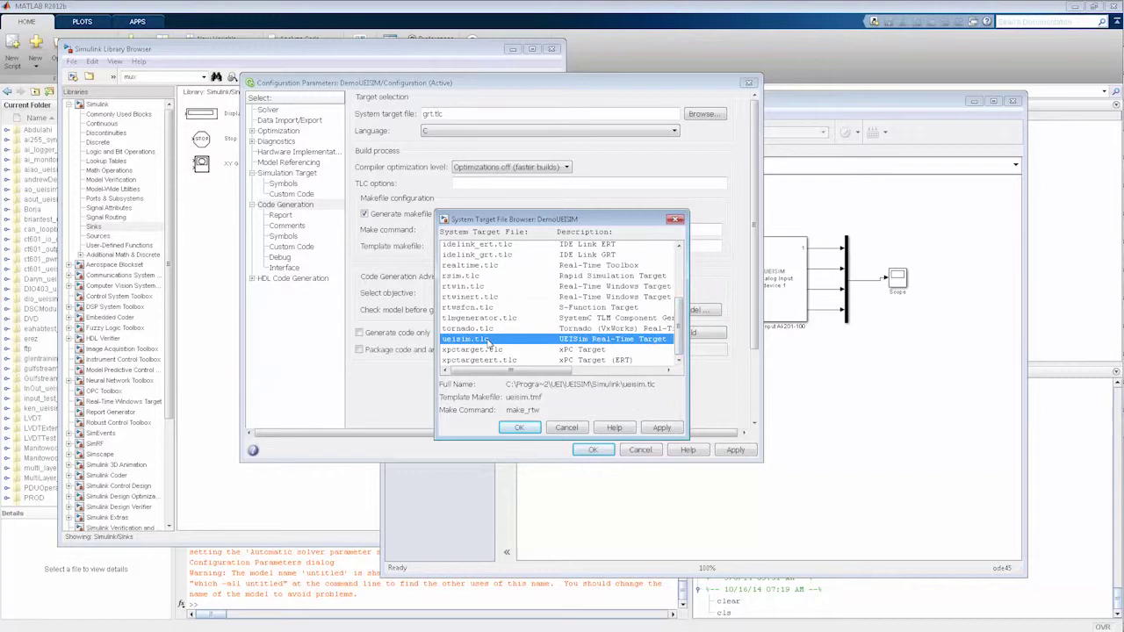
pyautogui.click(519, 428)
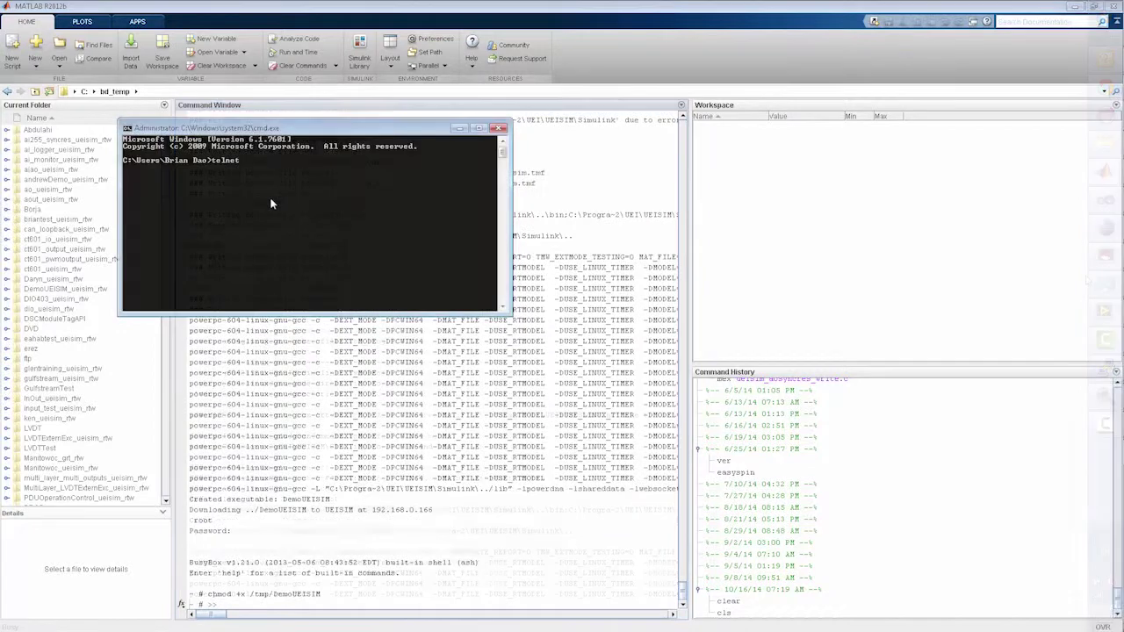
# Telnet to the target at 192.168.0.166, log in, then move to /tmp and list it
pyautogui.write('192.')
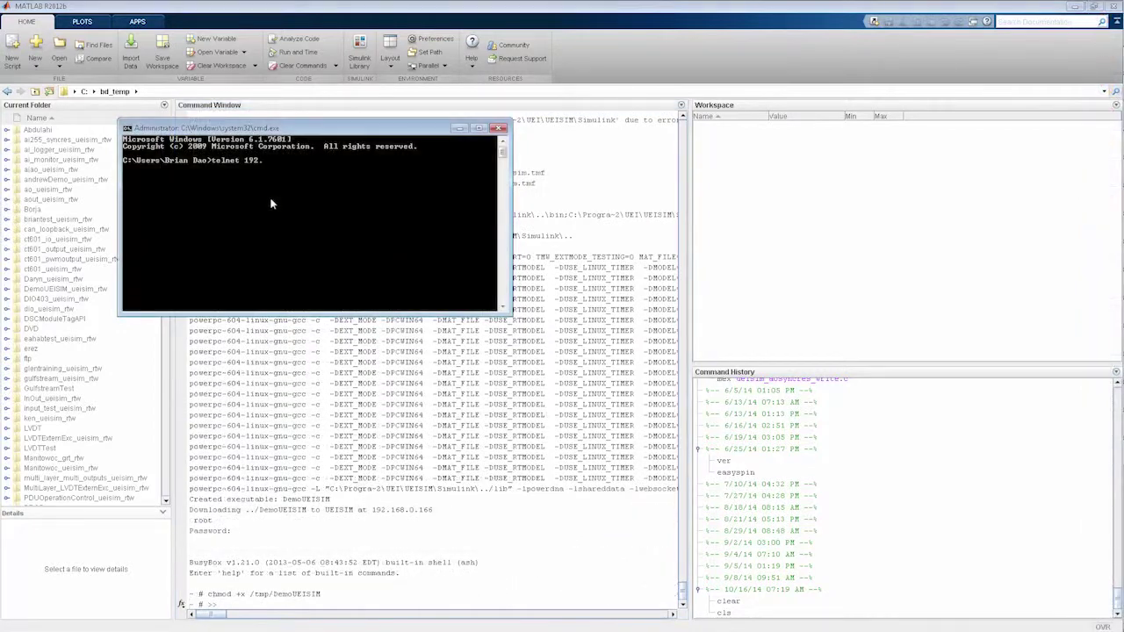
pyautogui.write('168.0.166')
pyautogui.press('Return')
pyautogui.write('root')
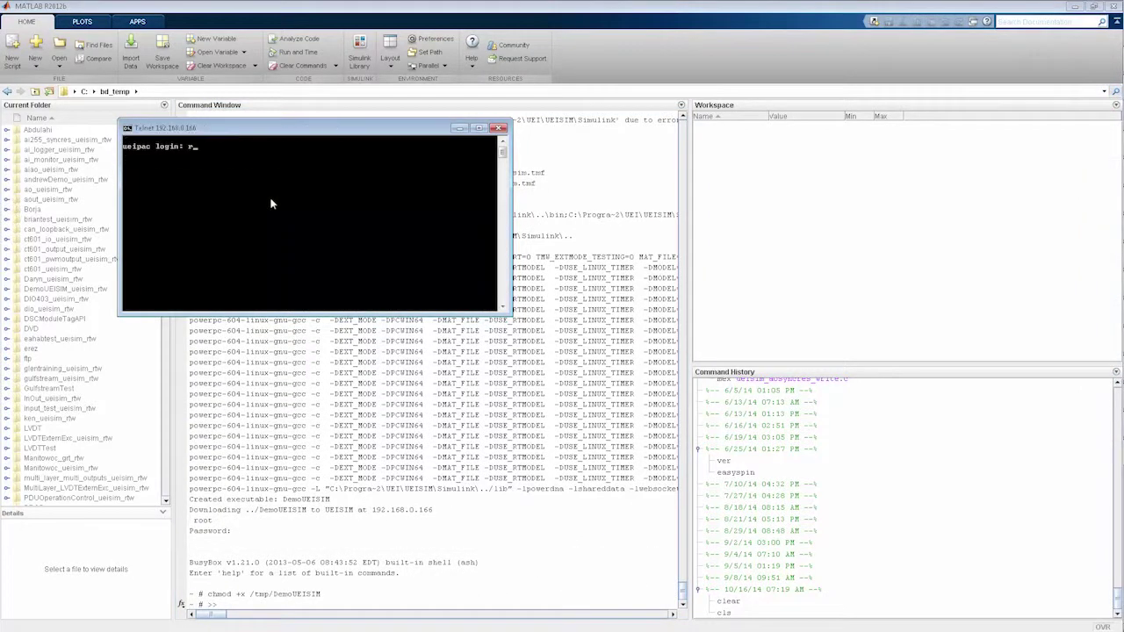
pyautogui.press('Return')
pyautogui.press('Return')
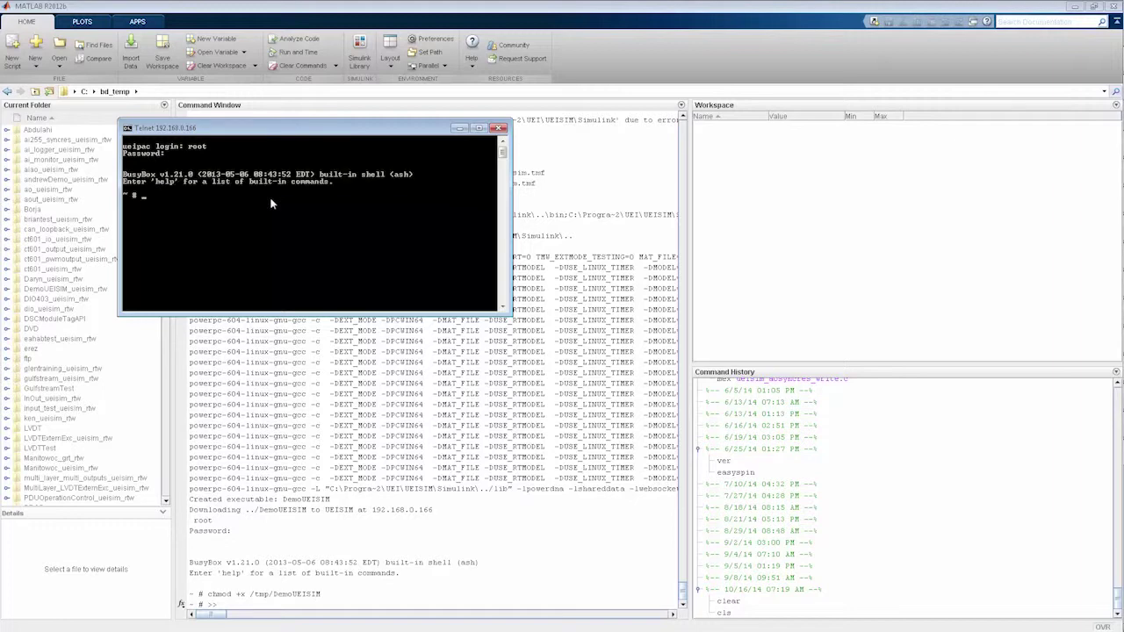
pyautogui.write('cd /tmp')
pyautogui.press('Return')
pyautogui.write('ls')
pyautogui.press('Return')
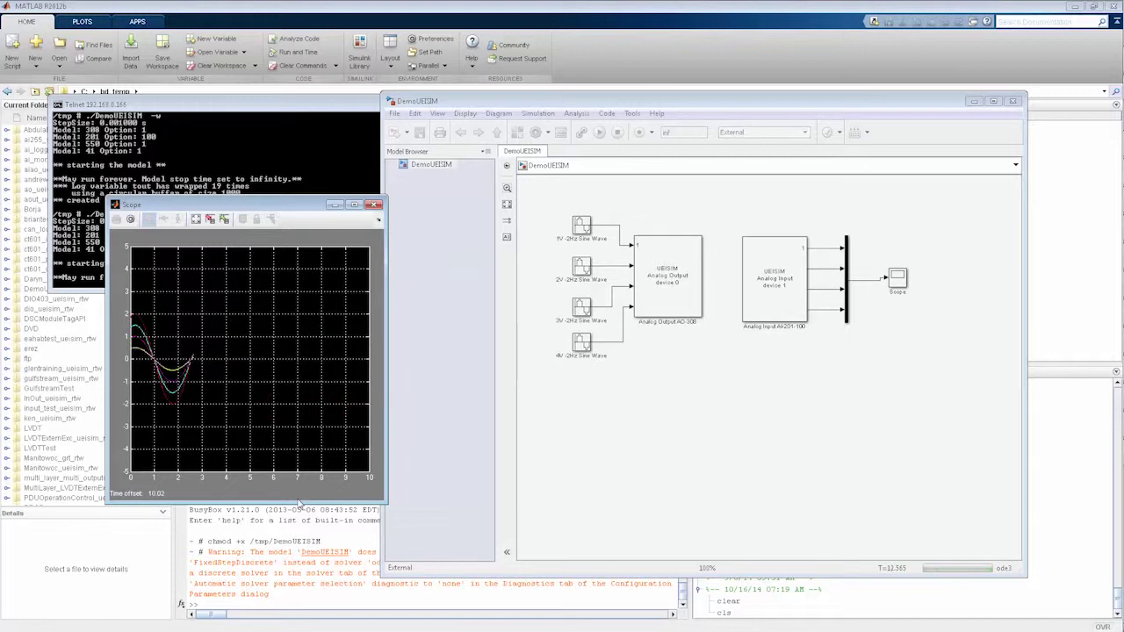
# In the running DemoUEISIM model, review the Analog Output AO-308 block's parameters
pyautogui.click(694, 426)
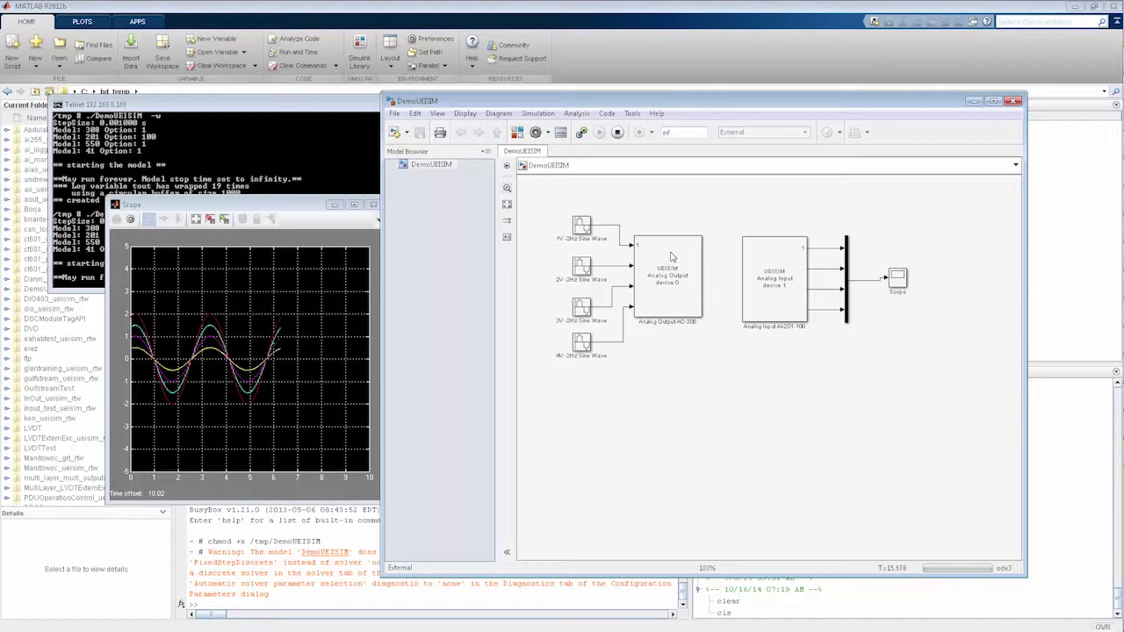
pyautogui.doubleClick(672, 256)
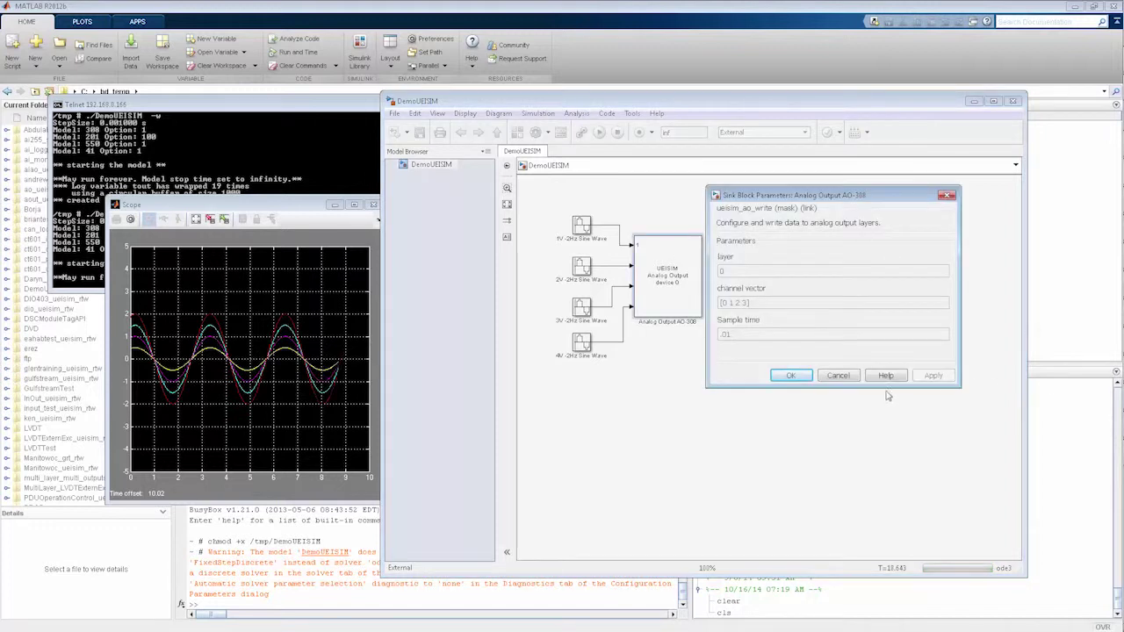
pyautogui.click(791, 375)
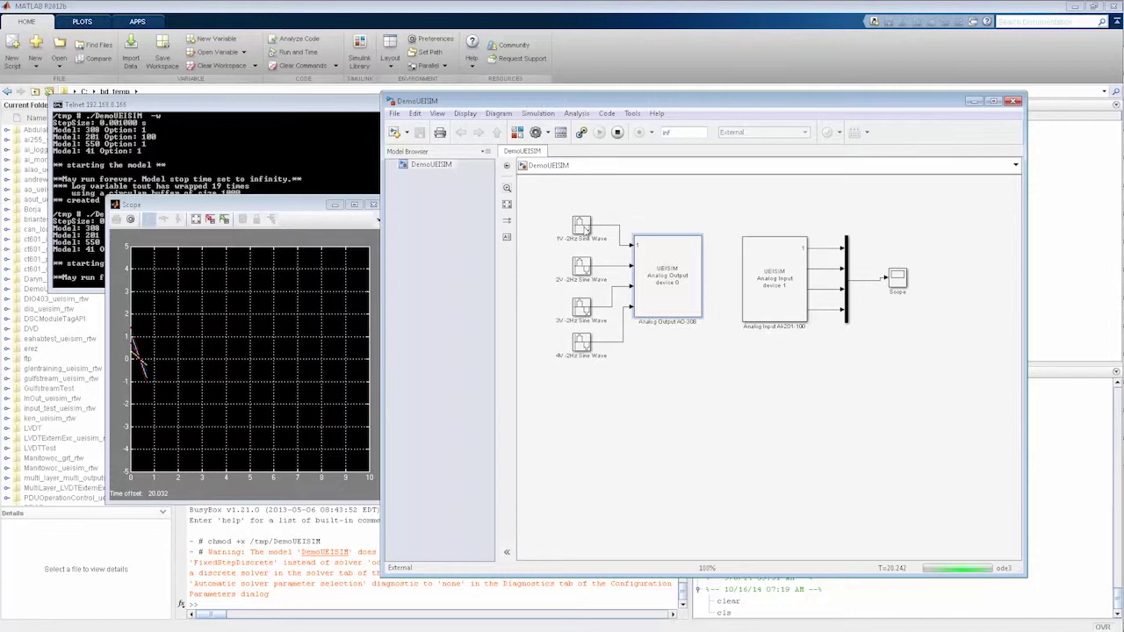
# Change the 1V sine source's frequency from 2 to 10 and apply it live
pyautogui.doubleClick(571, 239)
pyautogui.doubleClick(639, 327)
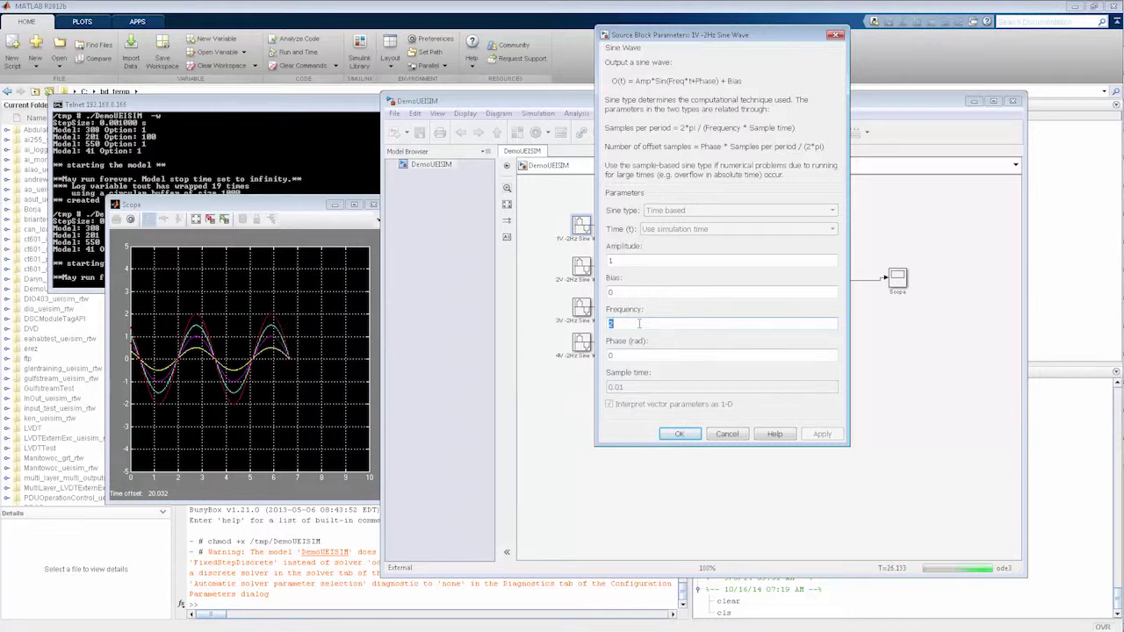
pyautogui.press('BackSpace')
pyautogui.write('10')
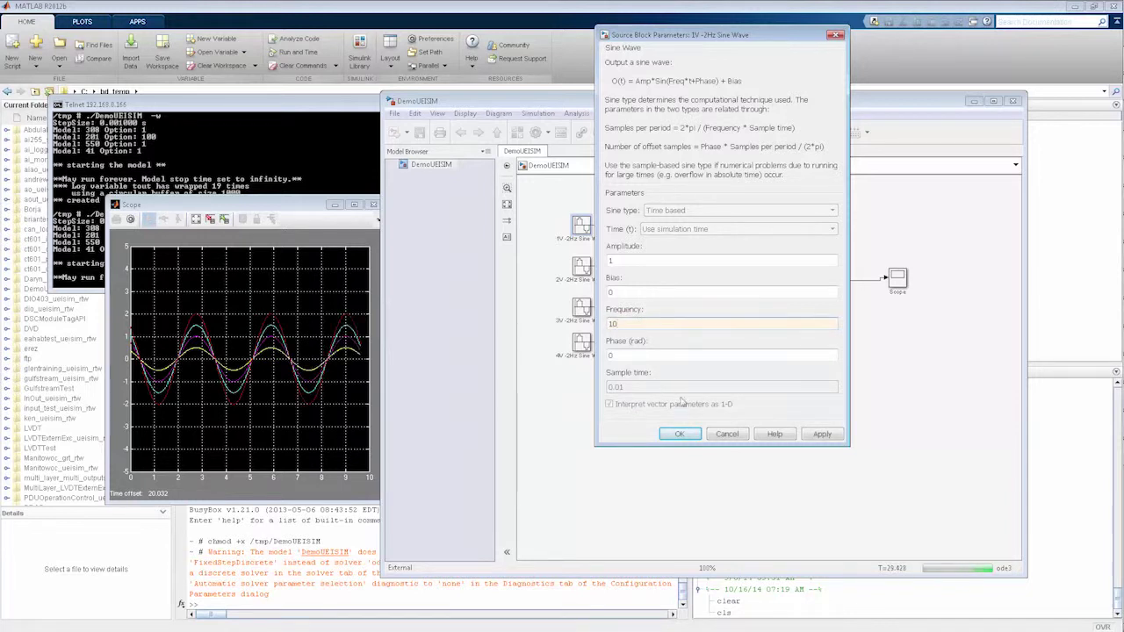
pyautogui.click(812, 436)
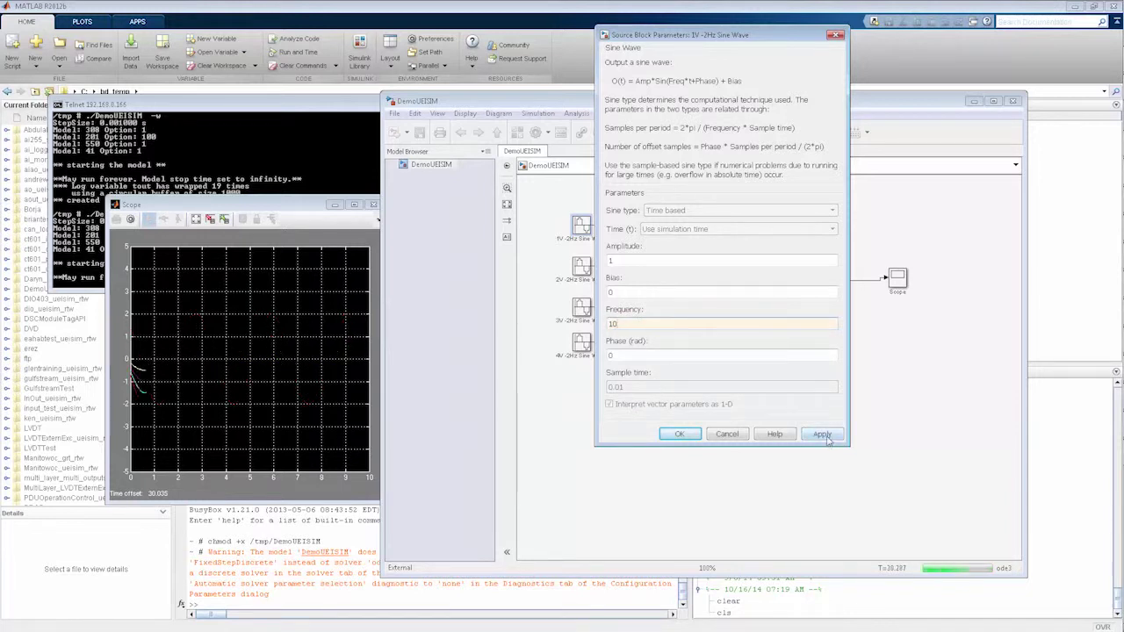
pyautogui.click(679, 434)
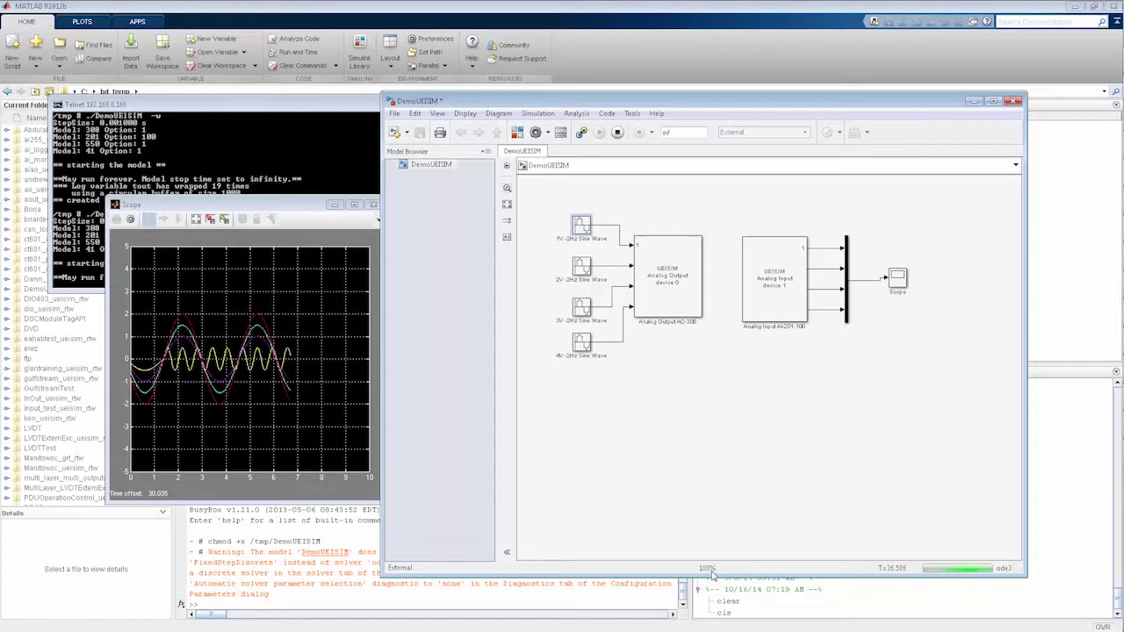
# Change the 1V sine wave block's frequency from 10 back to 2 and apply it live
pyautogui.doubleClick(585, 234)
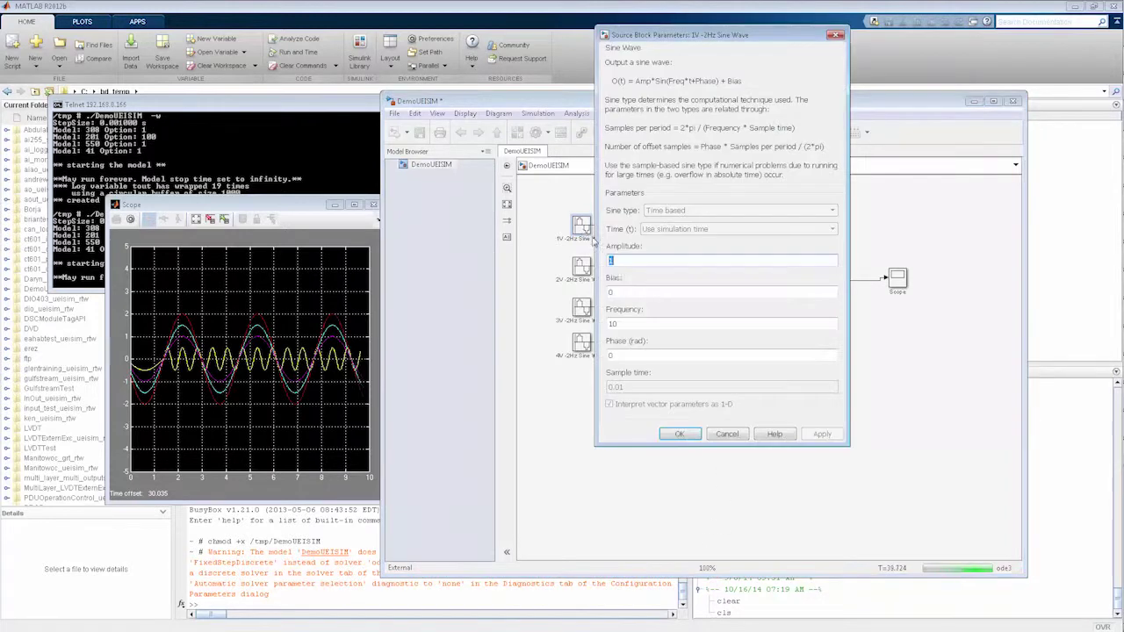
pyautogui.doubleClick(647, 324)
pyautogui.write('2')
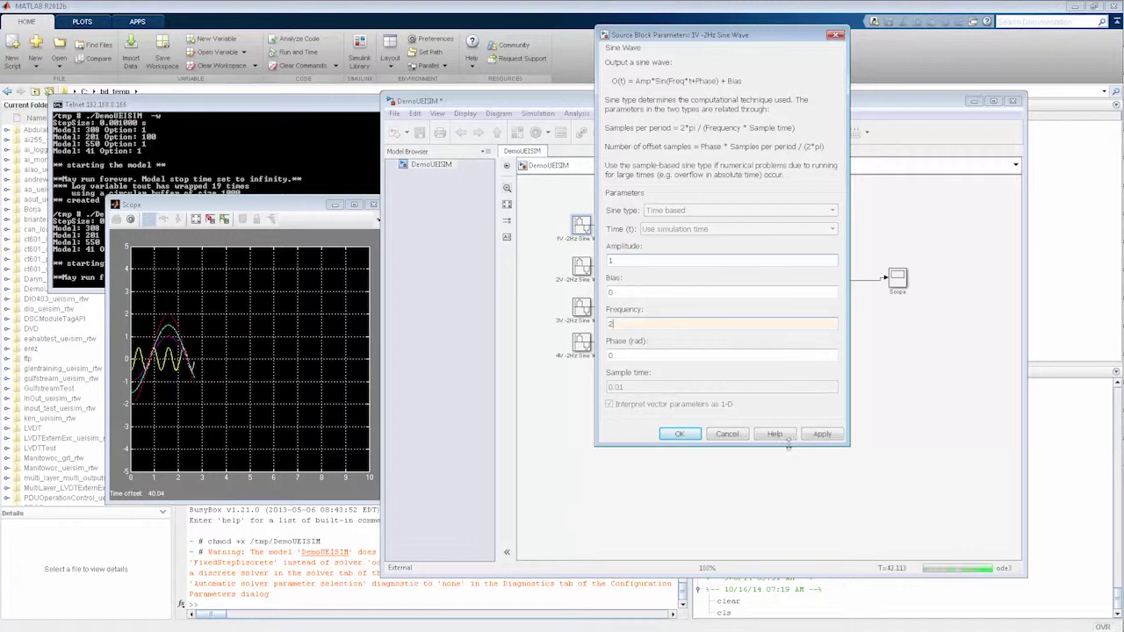
pyautogui.click(820, 438)
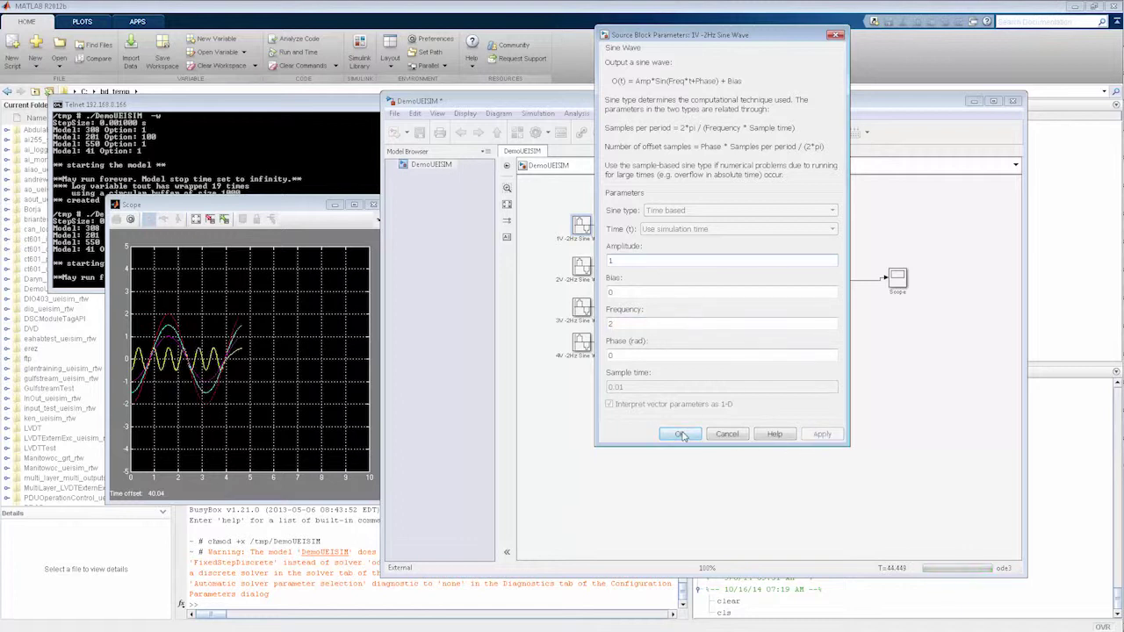
pyautogui.click(680, 435)
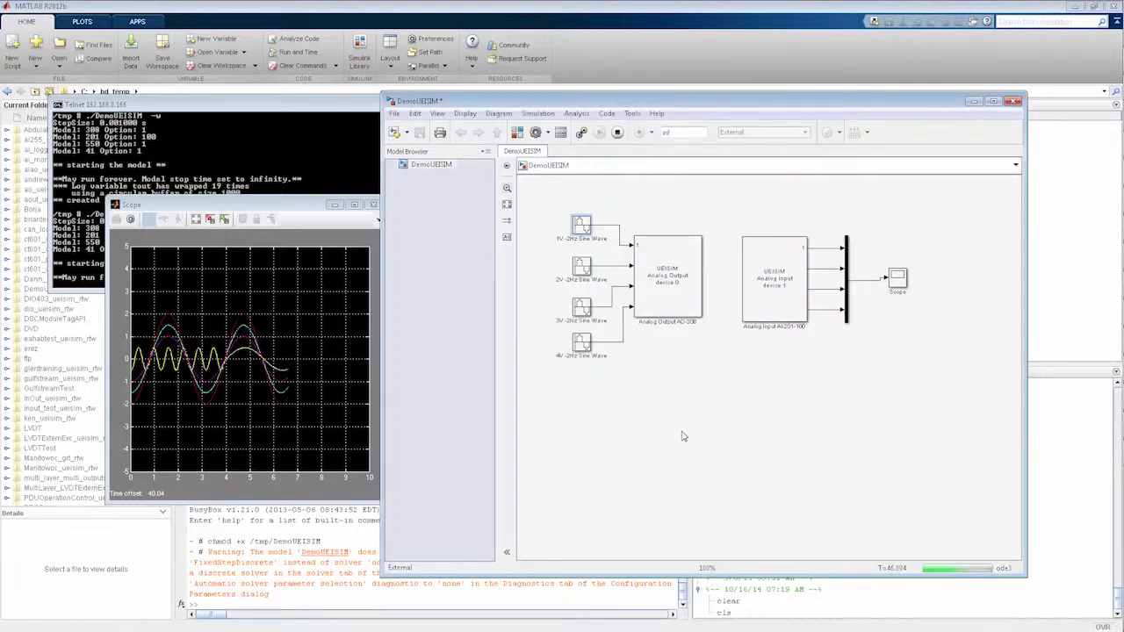